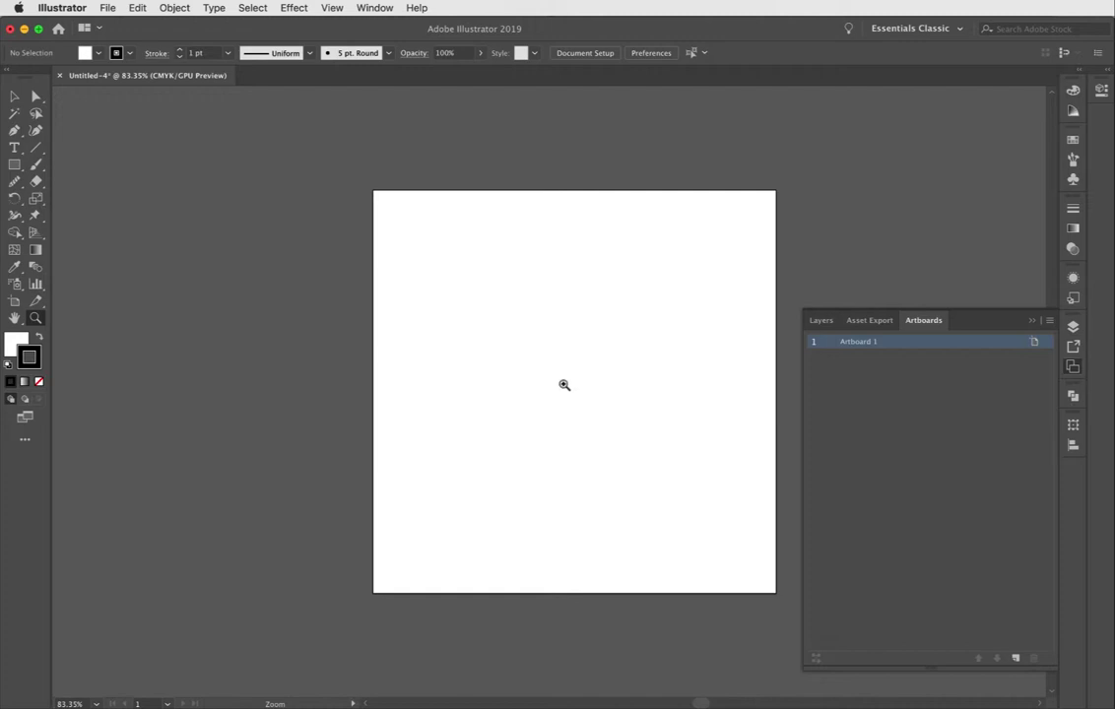
# Switch to the Selection tool and browse the Object > Pattern menu, closing it without choosing anything
pyautogui.click(15, 96)
pyautogui.click(177, 9)
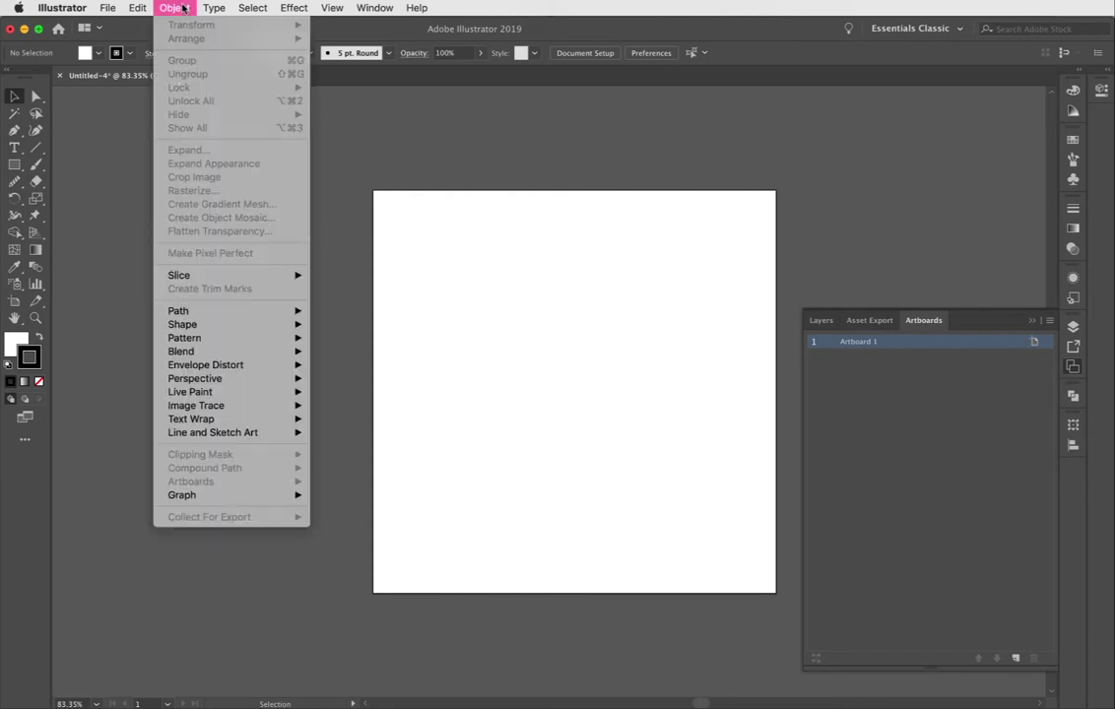
pyautogui.moveTo(247, 337)
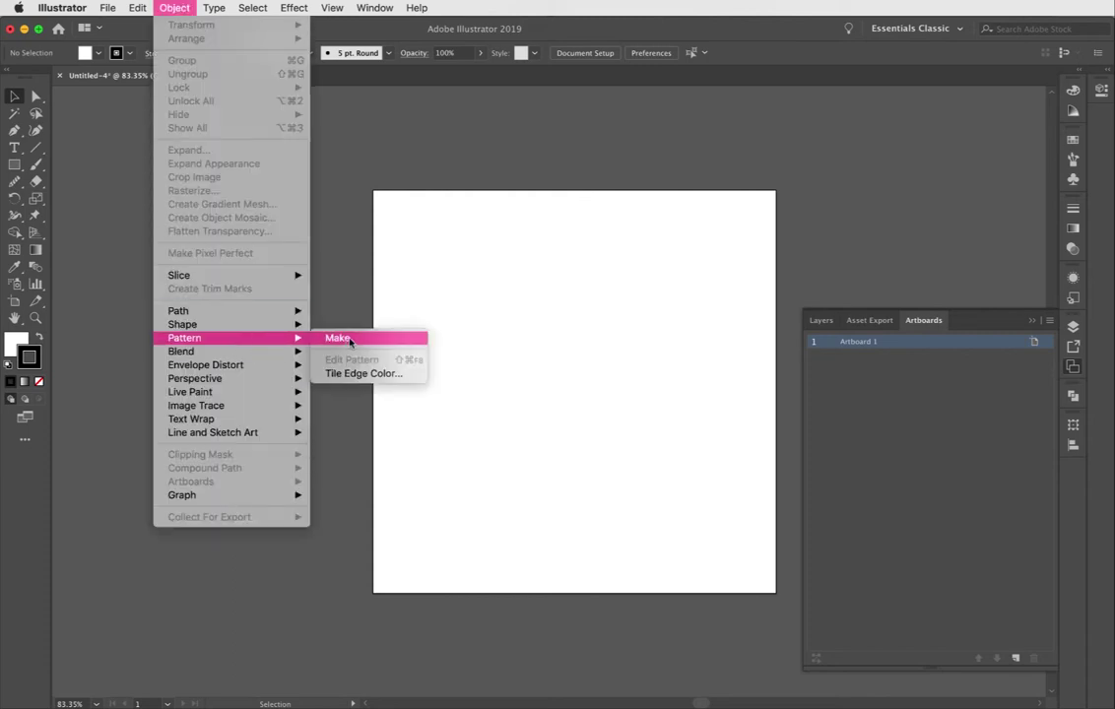
pyautogui.click(728, 347)
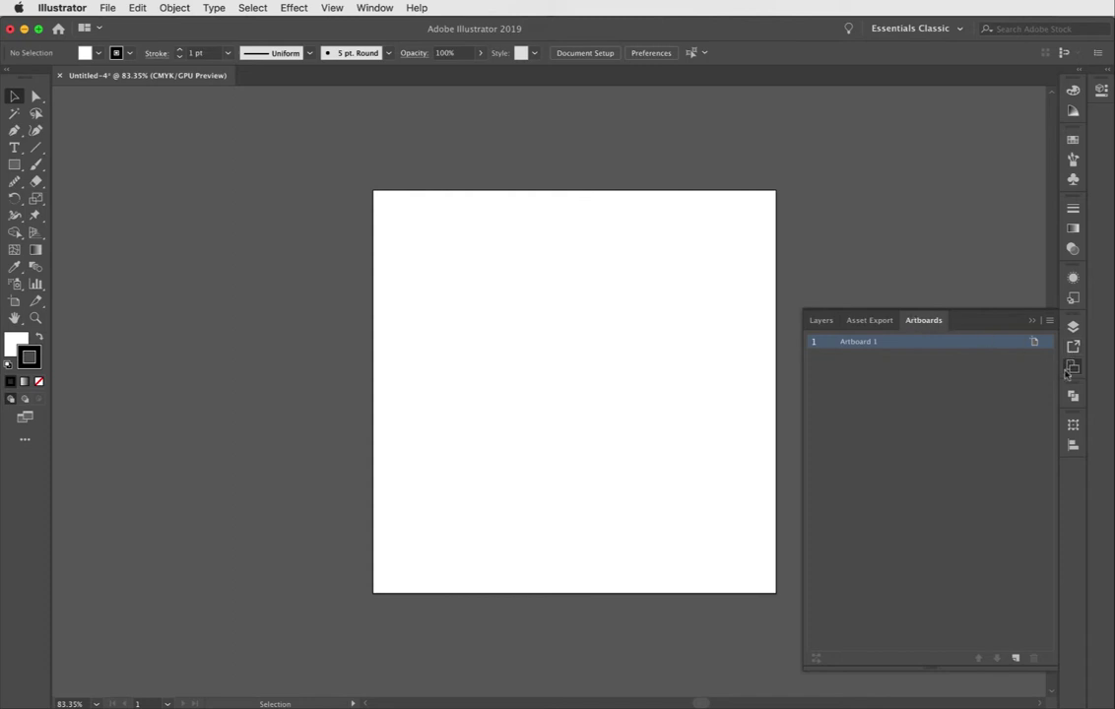
# Confirm Artboard 1 at 200 × 200 mm, close the Artboards panel and adjust the zoom
pyautogui.click(1035, 343)
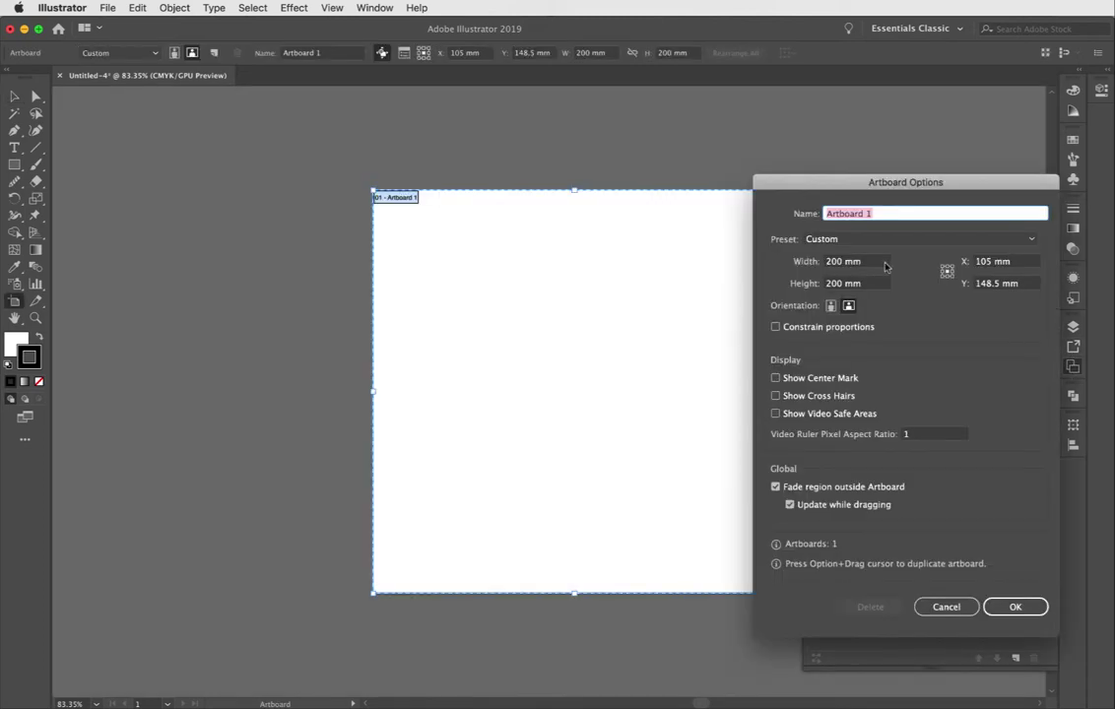
pyautogui.click(1015, 606)
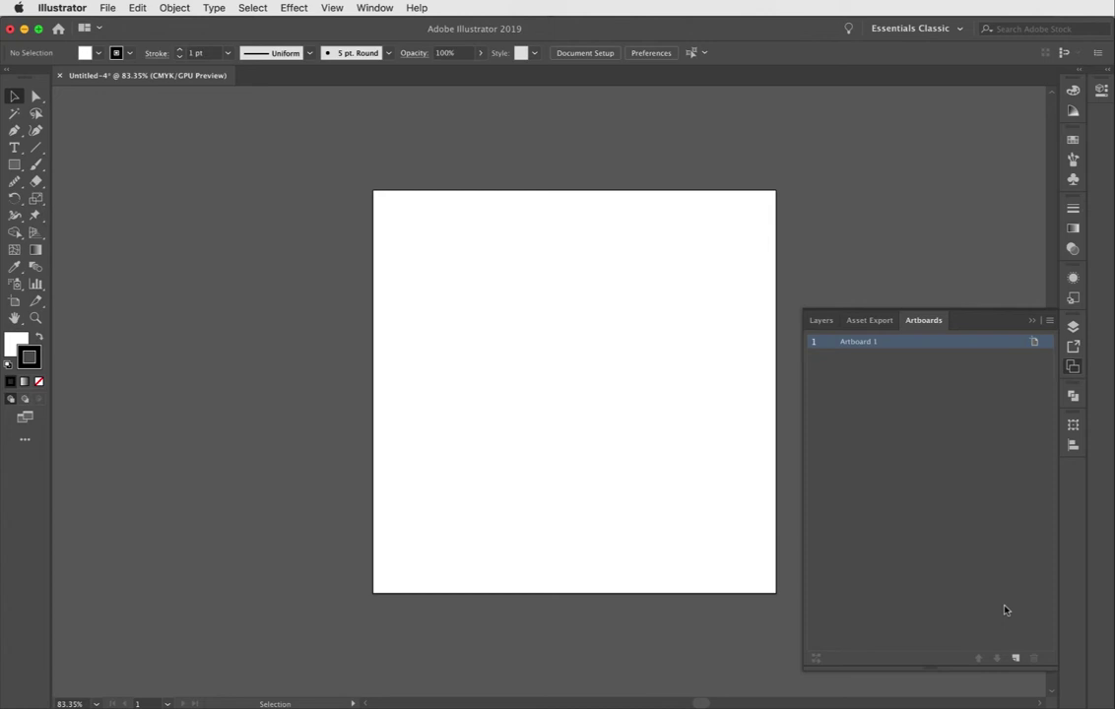
pyautogui.click(1066, 364)
pyautogui.scroll(5, 437, 255)
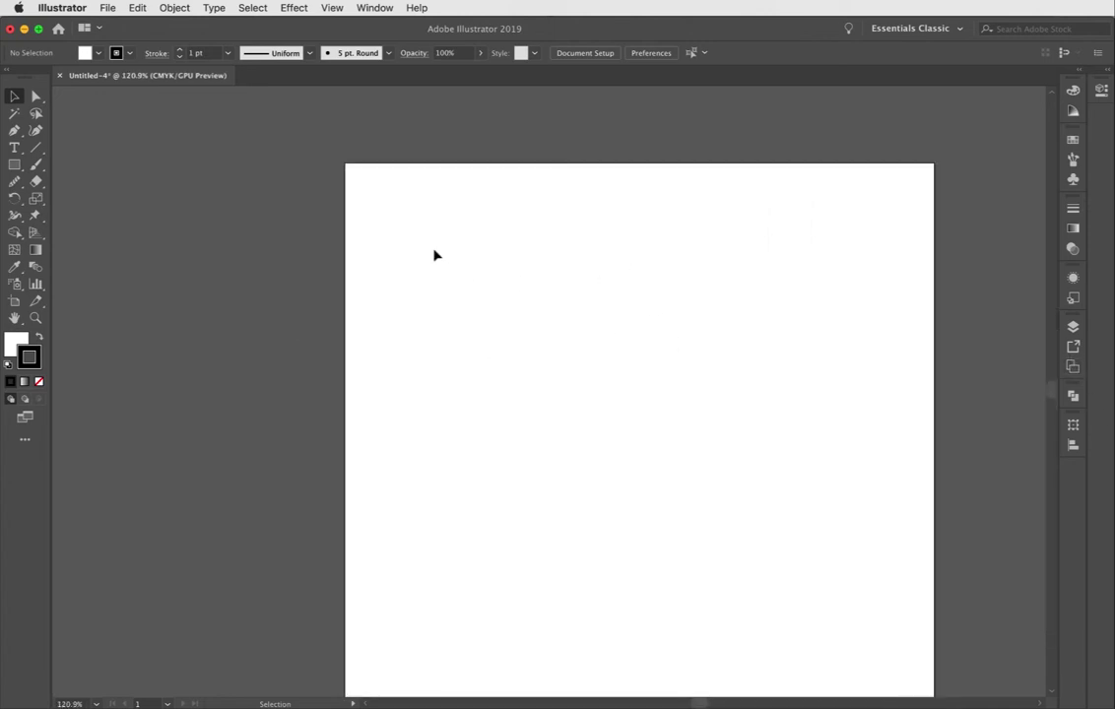
pyautogui.scroll(-3, 436, 256)
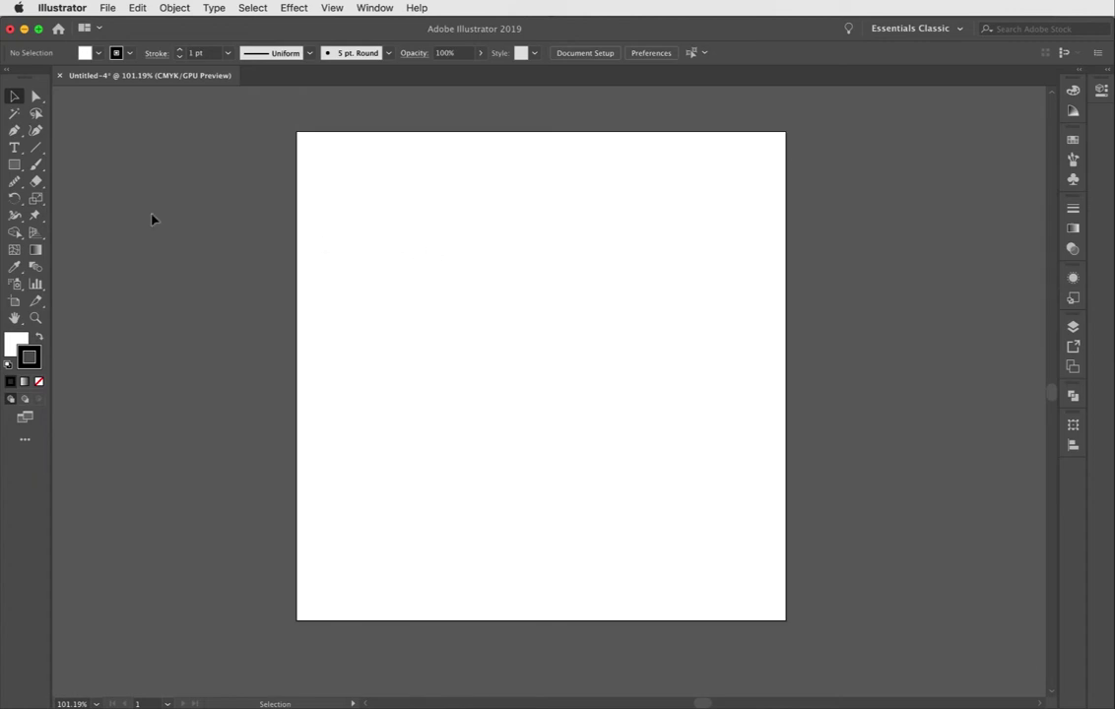
# Draw a circle centred on the artboard's top-left corner with the Ellipse Tool
pyautogui.click(13, 164)
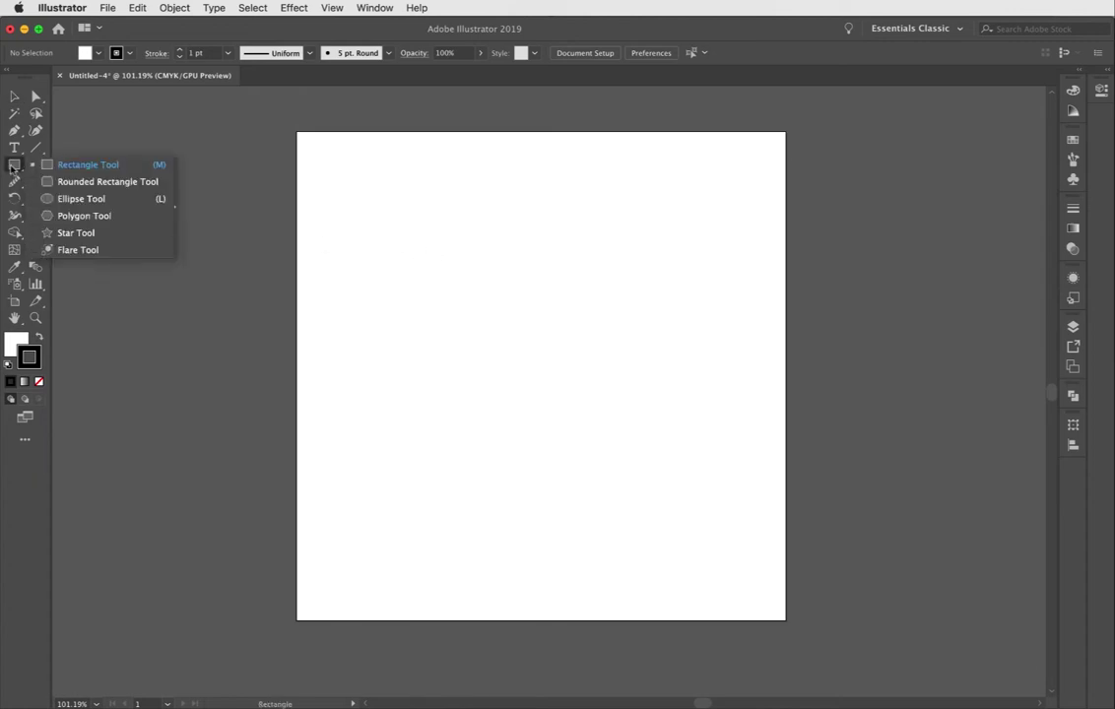
pyautogui.click(67, 200)
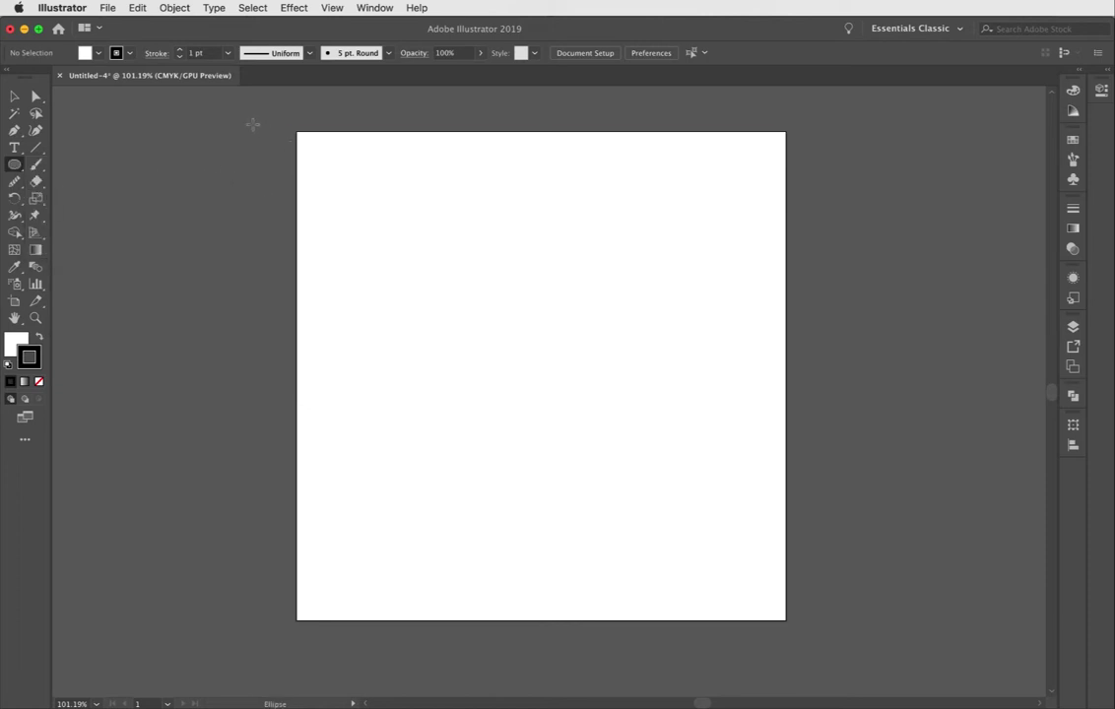
pyautogui.moveTo(246, 103); pyautogui.dragTo(428, 283)
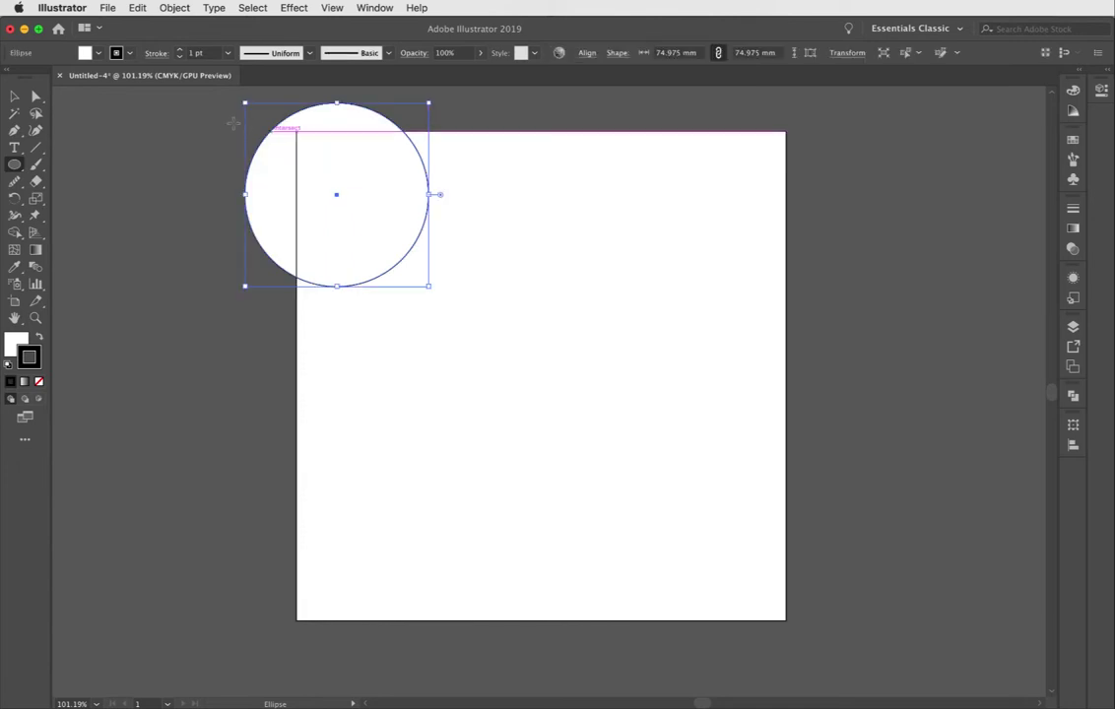
# Give the circle no stroke and a purple swatch fill, then deselect it
pyautogui.click(1073, 142)
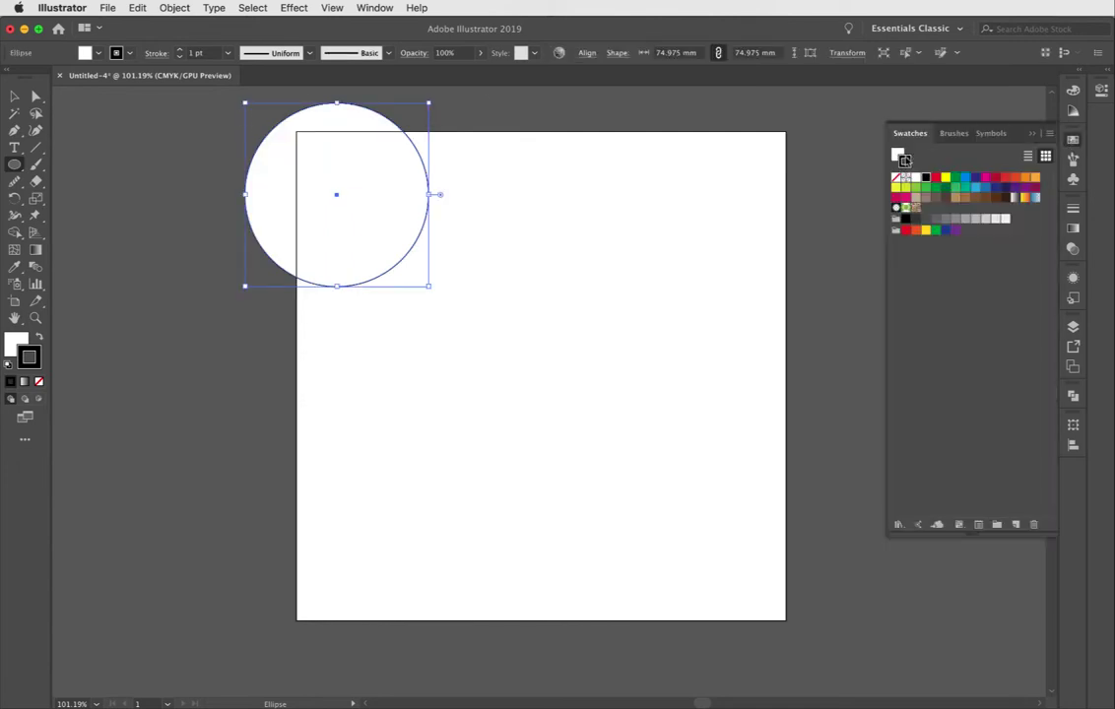
pyautogui.click(896, 177)
pyautogui.press('x')
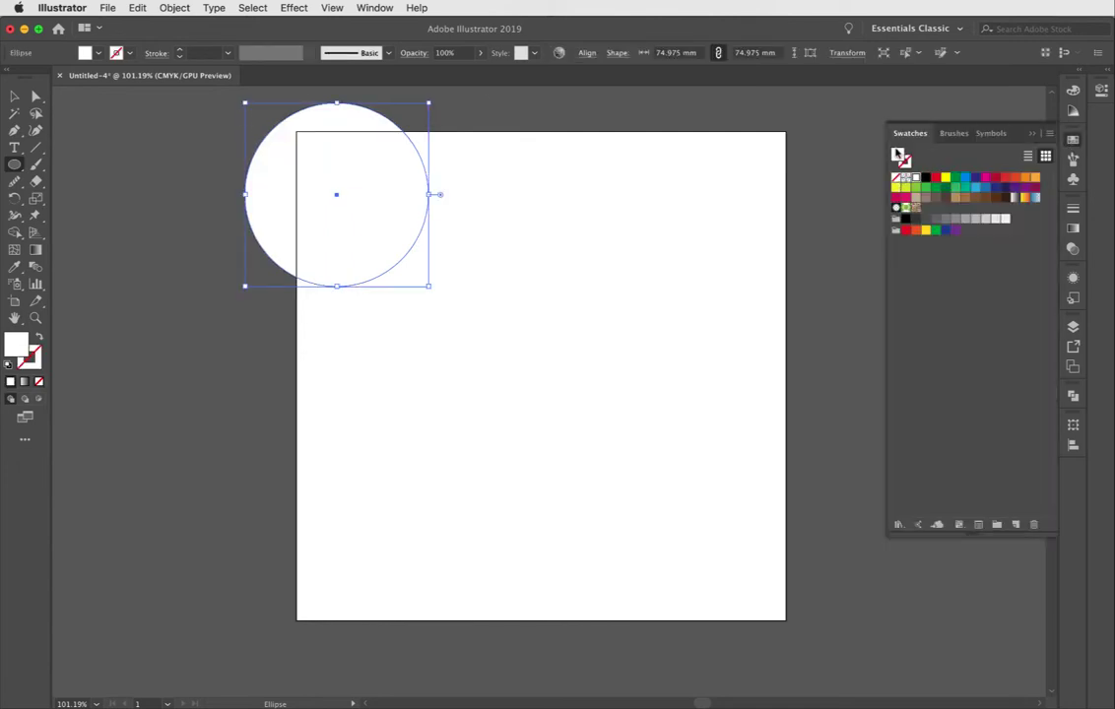
pyautogui.click(1016, 187)
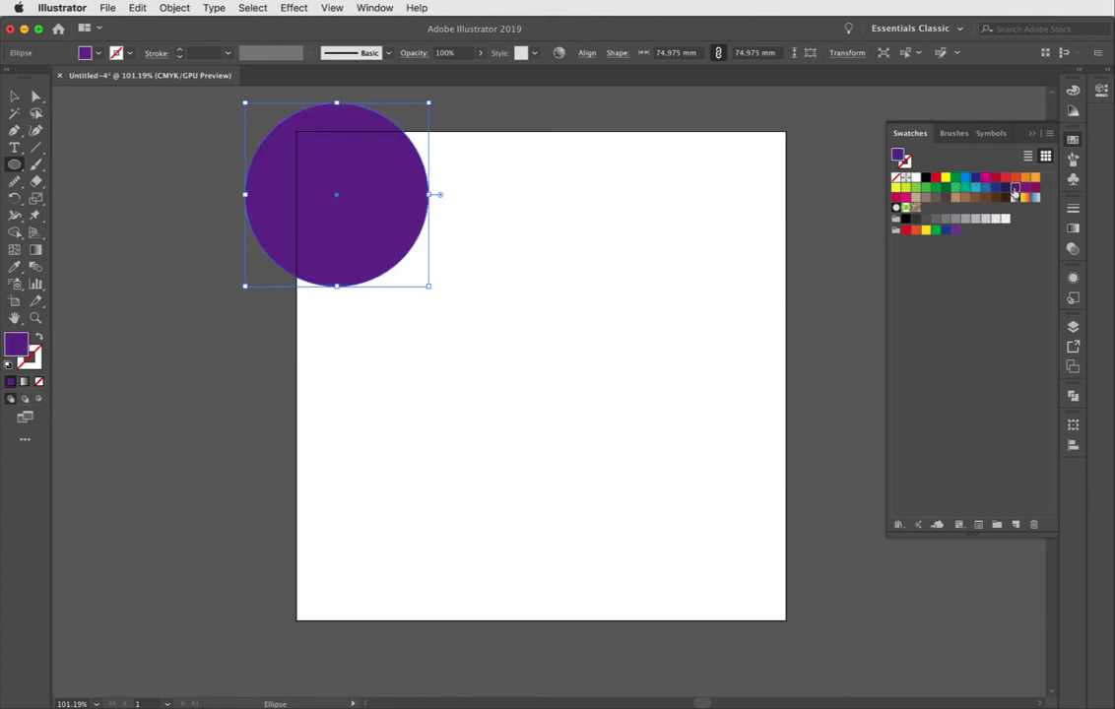
pyautogui.click(14, 95)
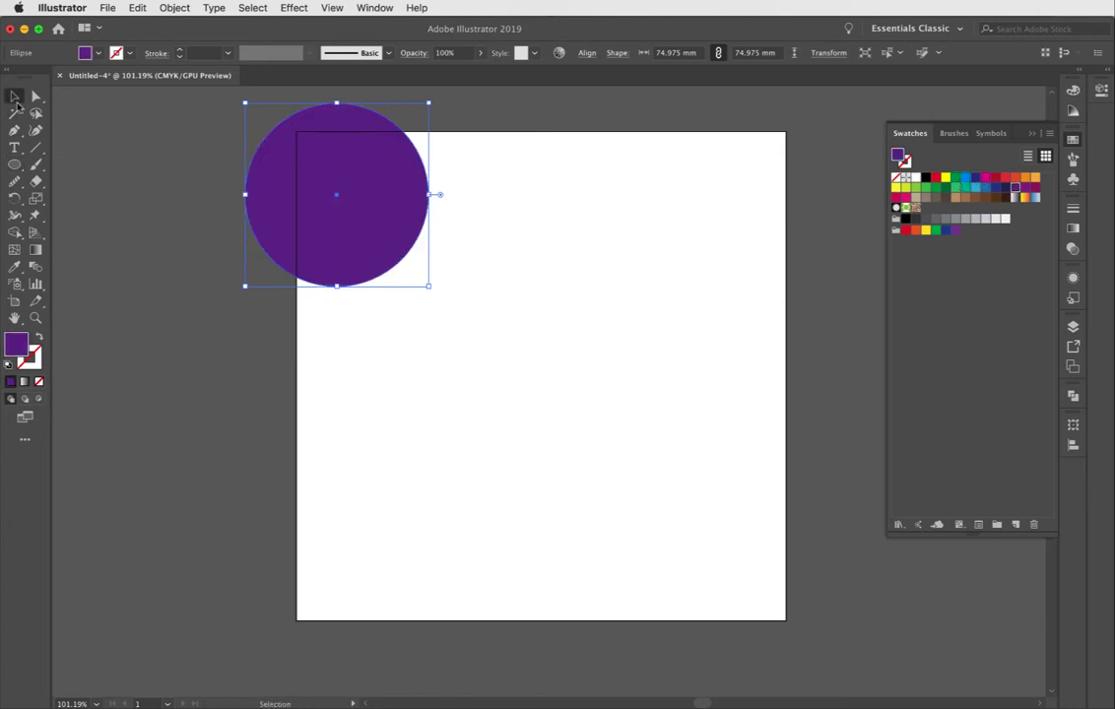
pyautogui.click(117, 143)
pyautogui.hscroll(-1, 425, 307)
pyautogui.hscroll(-2, 424, 307)
pyautogui.scroll(1, 424, 307)
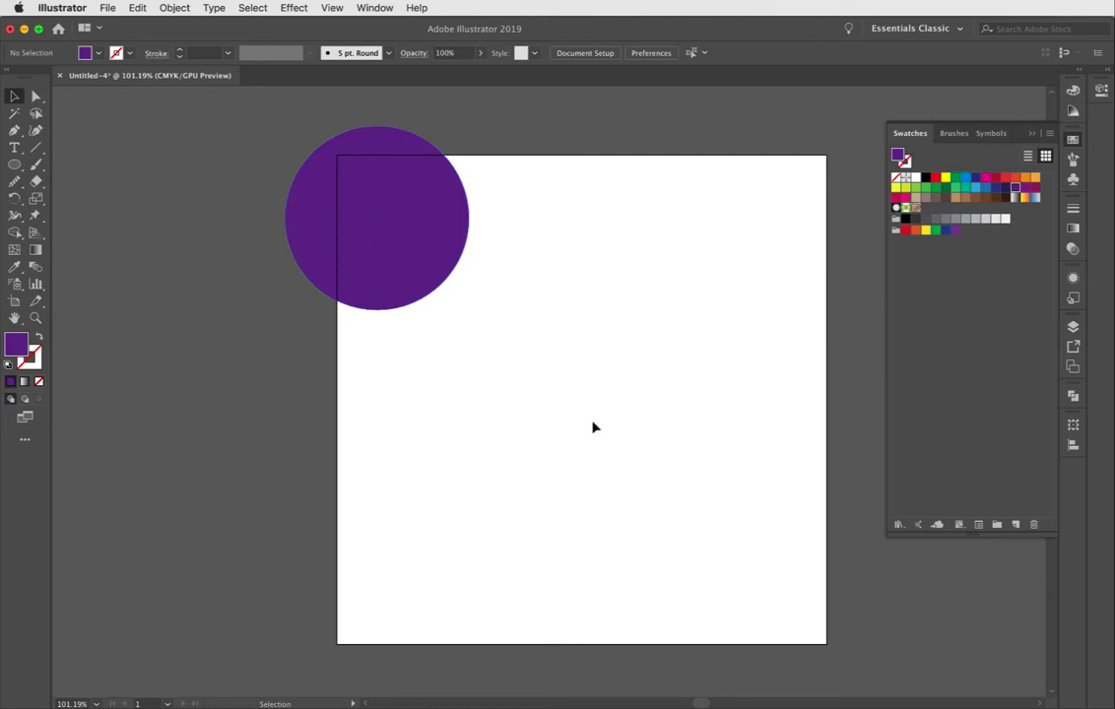
# Copy the purple circle 200 mm horizontally and 0 mm vertically with Transform > Move
pyautogui.click(425, 227)
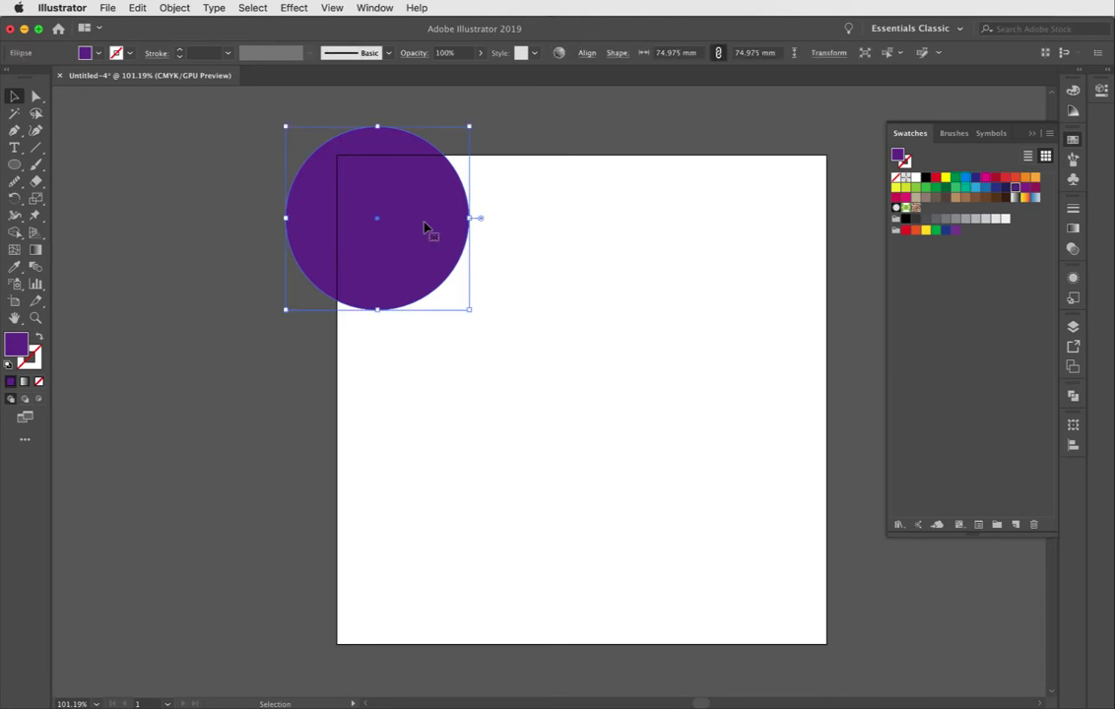
pyautogui.rightClick(422, 226)
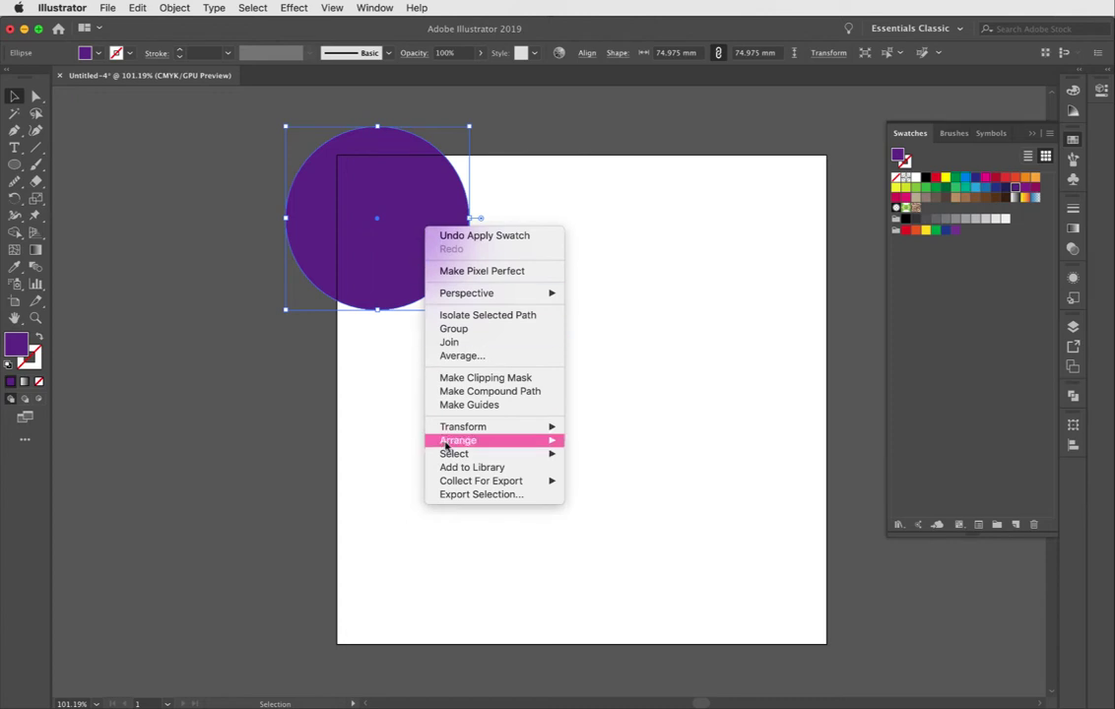
pyautogui.moveTo(448, 429)
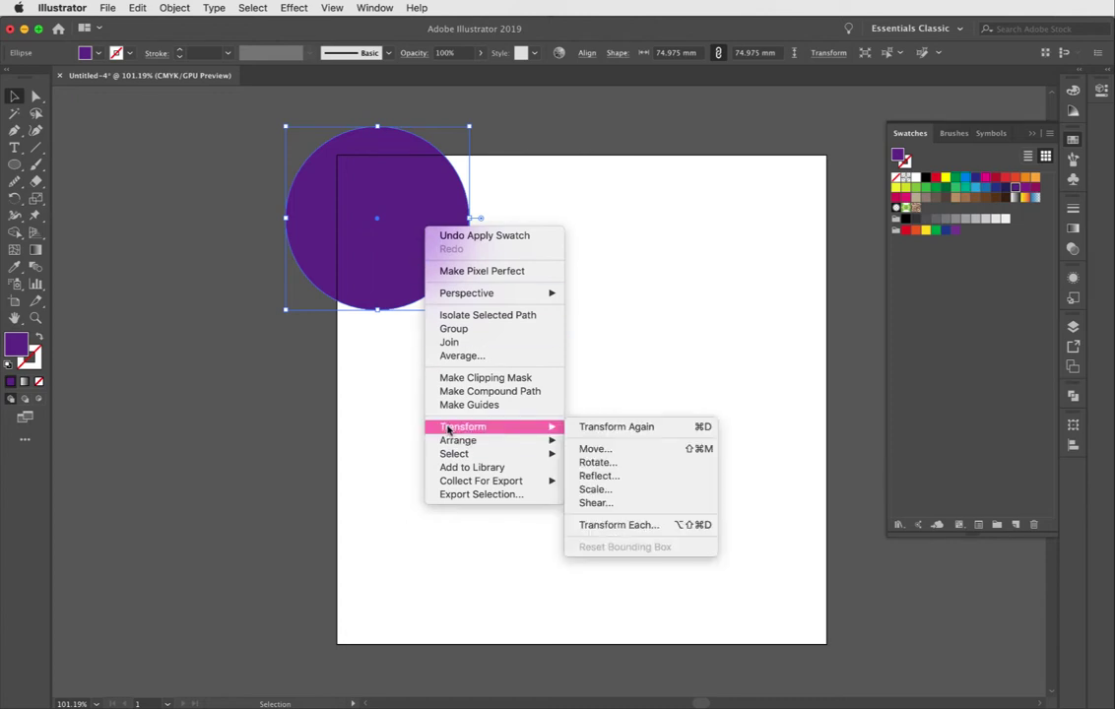
pyautogui.click(605, 450)
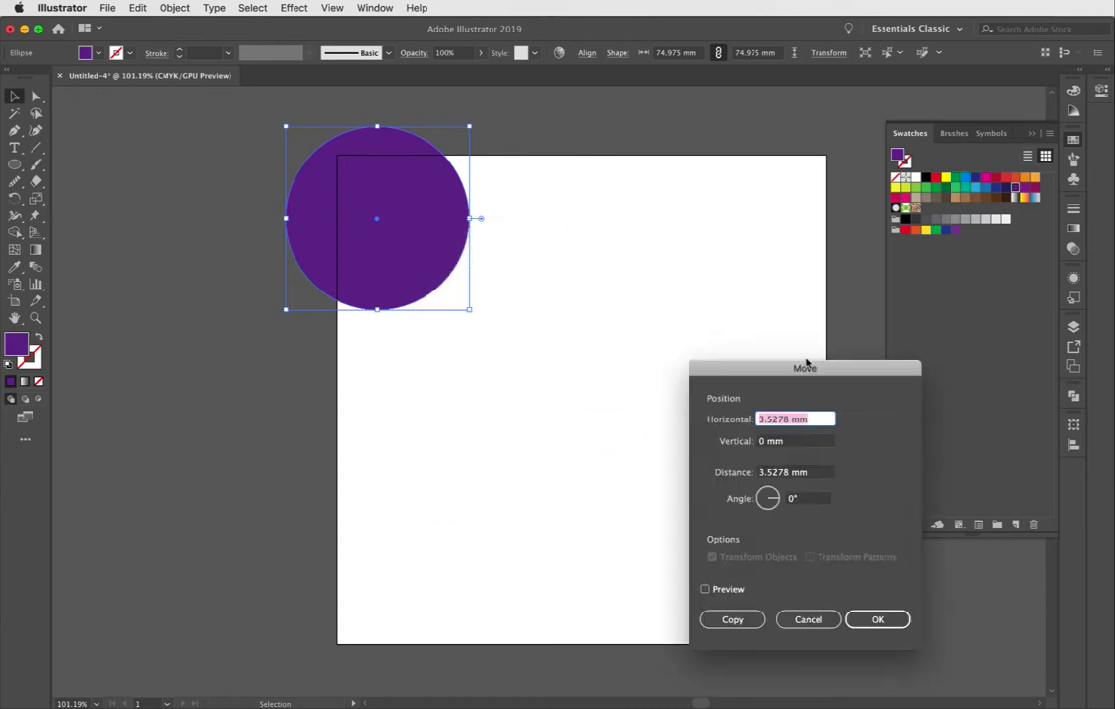
pyautogui.moveTo(799, 370); pyautogui.dragTo(673, 334)
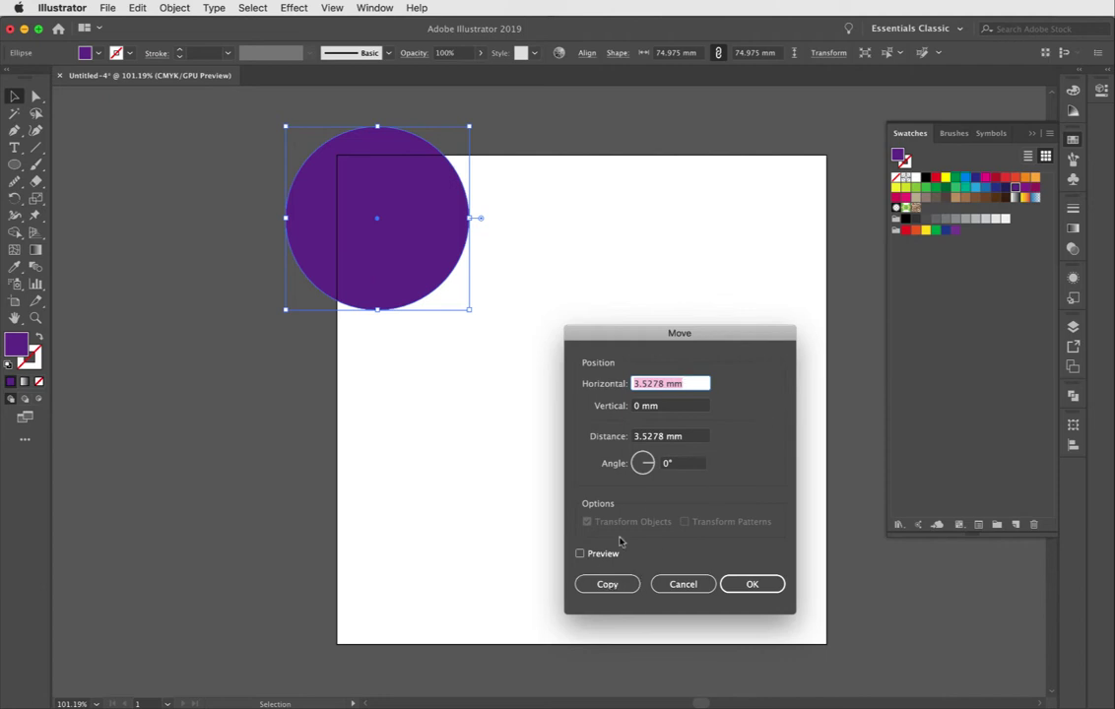
pyautogui.click(580, 555)
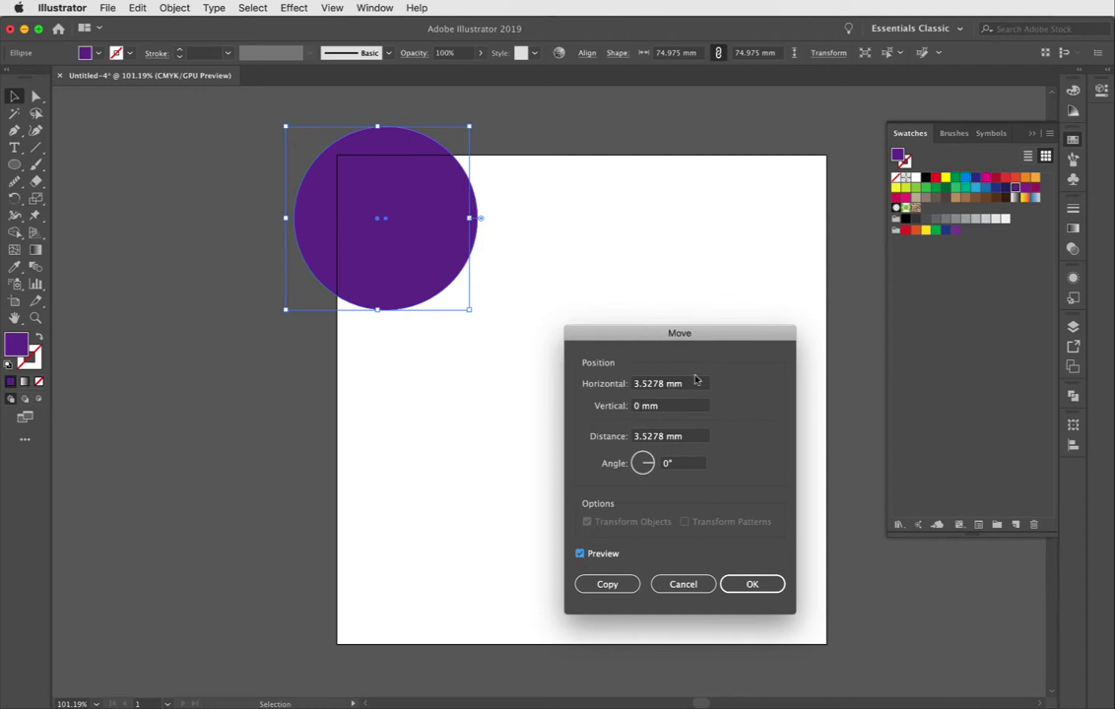
pyautogui.moveTo(689, 384); pyautogui.dragTo(624, 380)
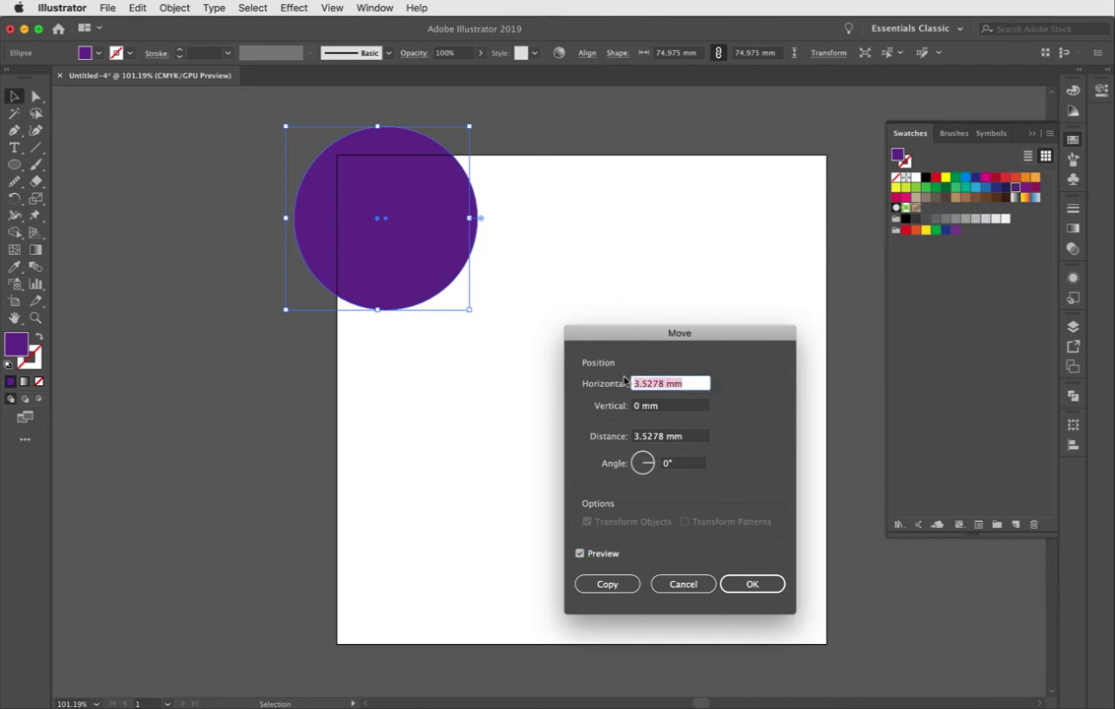
pyautogui.write('200')
pyautogui.click(673, 406)
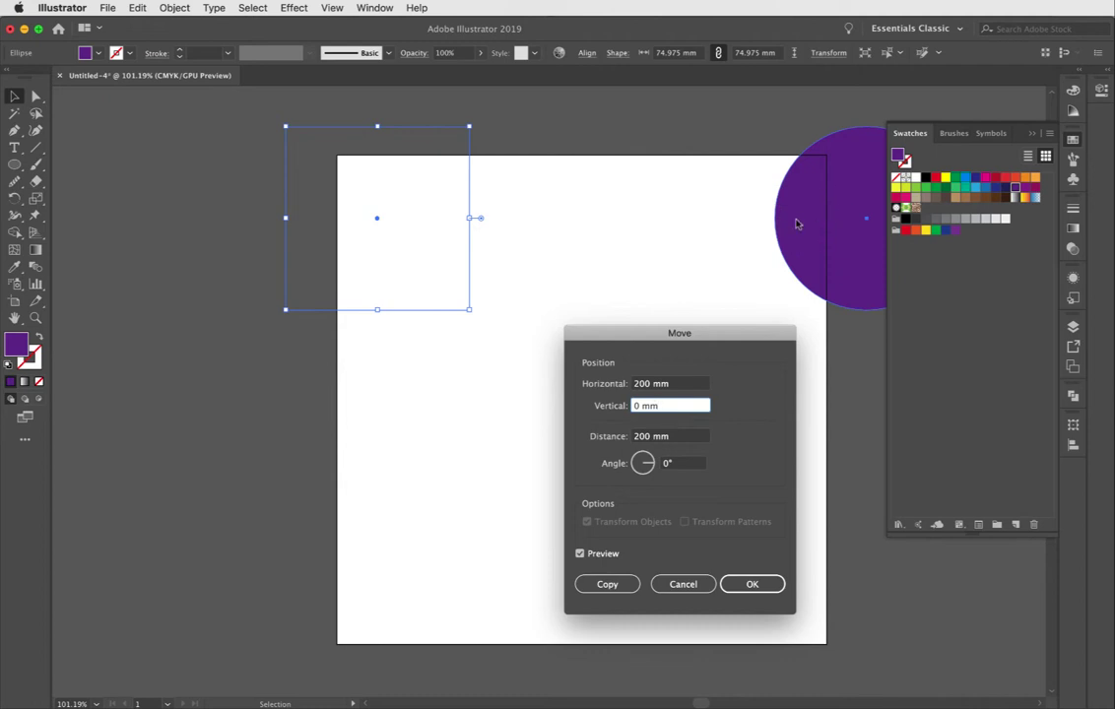
pyautogui.click(755, 591)
pyautogui.click(608, 585)
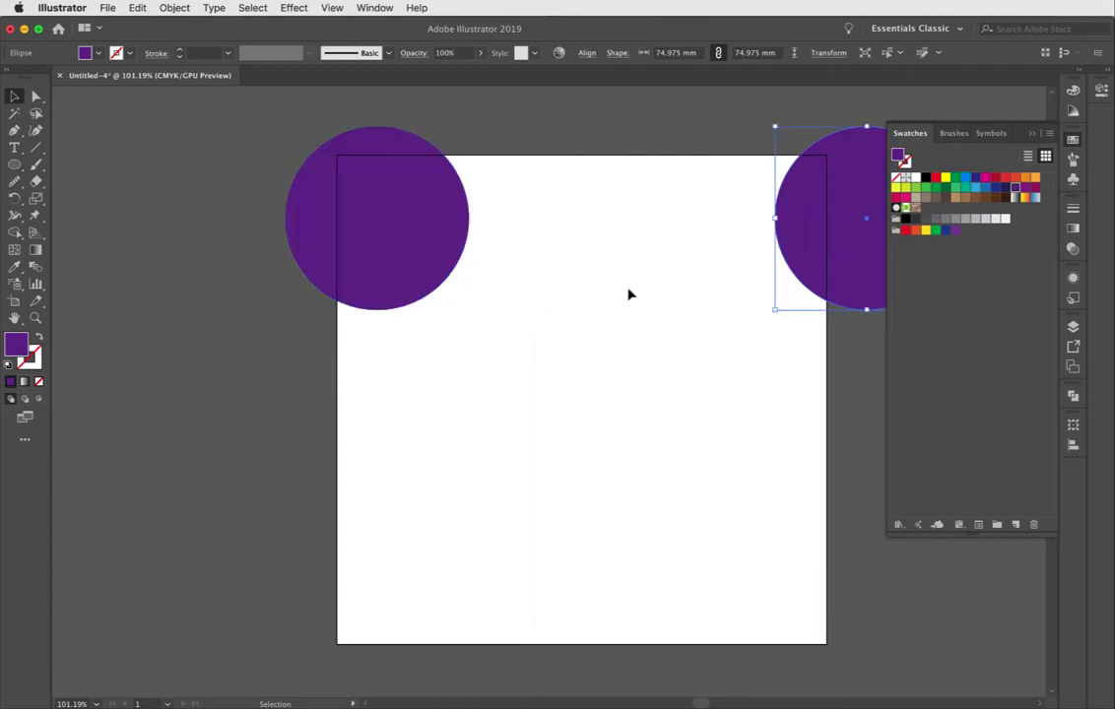
# Copy both top circles 0 mm horizontally and 200 mm vertically with Transform > Move
pyautogui.hscroll(5, 619, 294)
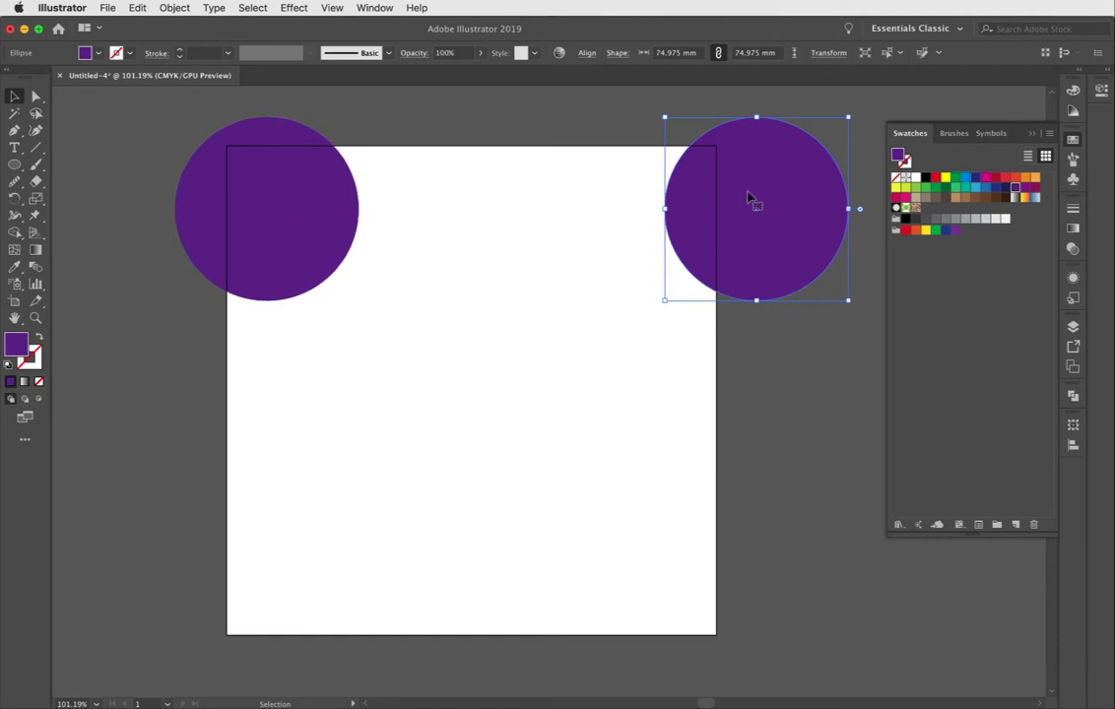
pyautogui.keyDown('shift'); pyautogui.click(267, 229); pyautogui.keyUp('shift')
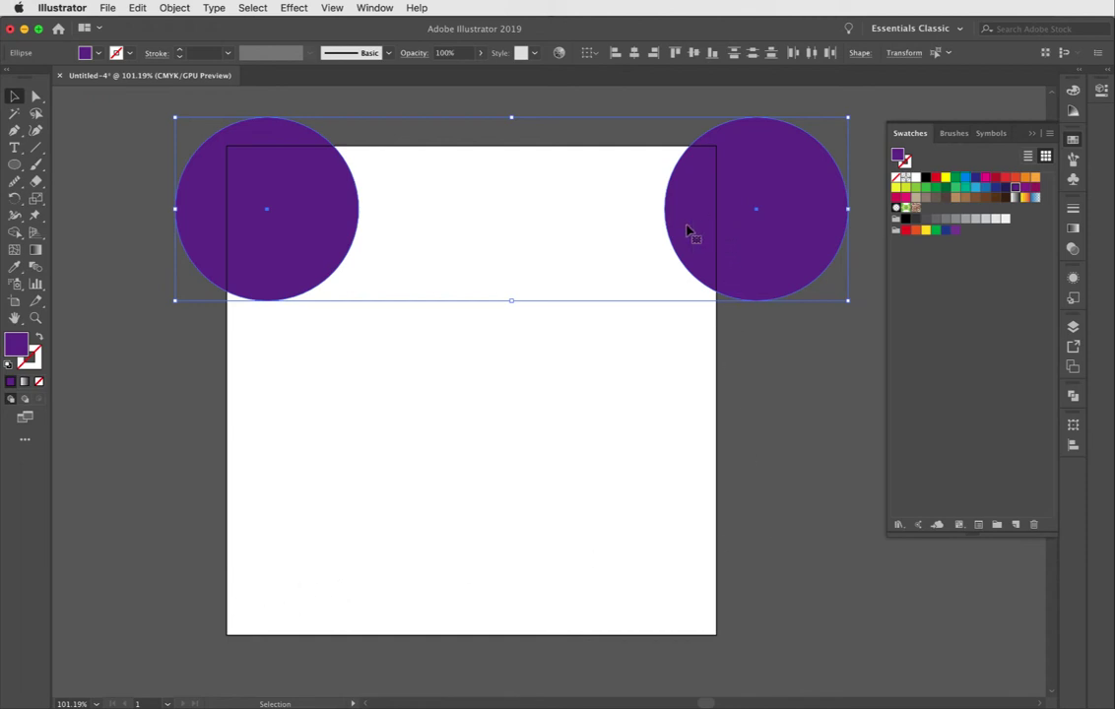
pyautogui.rightClick(730, 226)
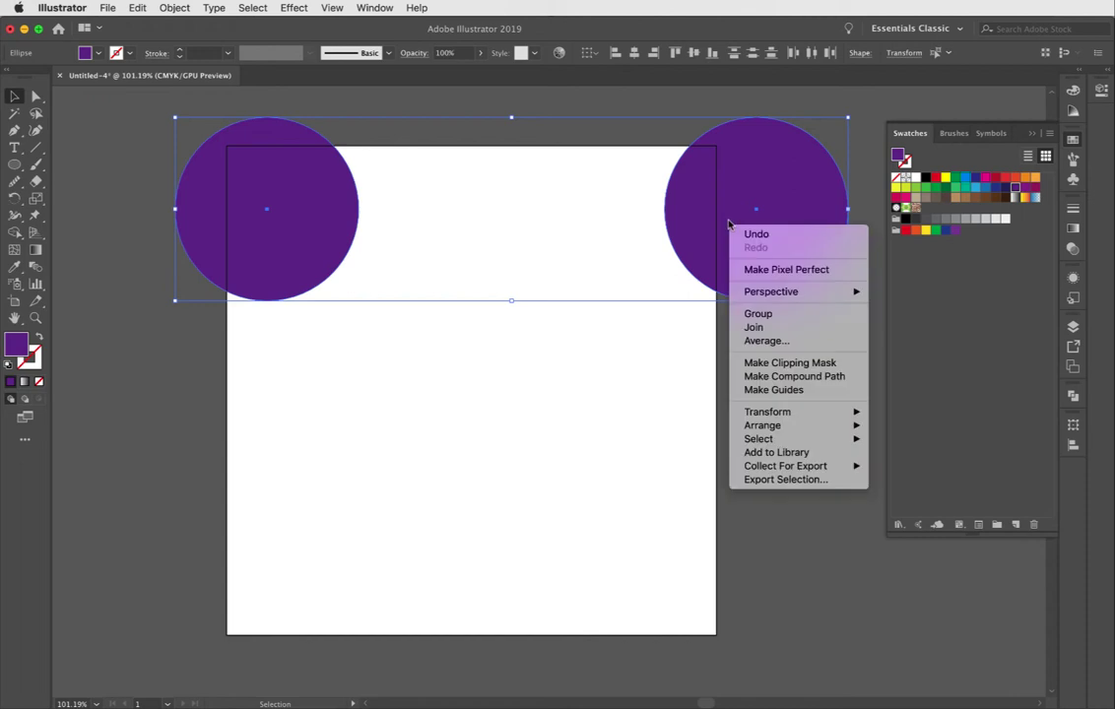
pyautogui.moveTo(766, 437)
pyautogui.moveTo(765, 413)
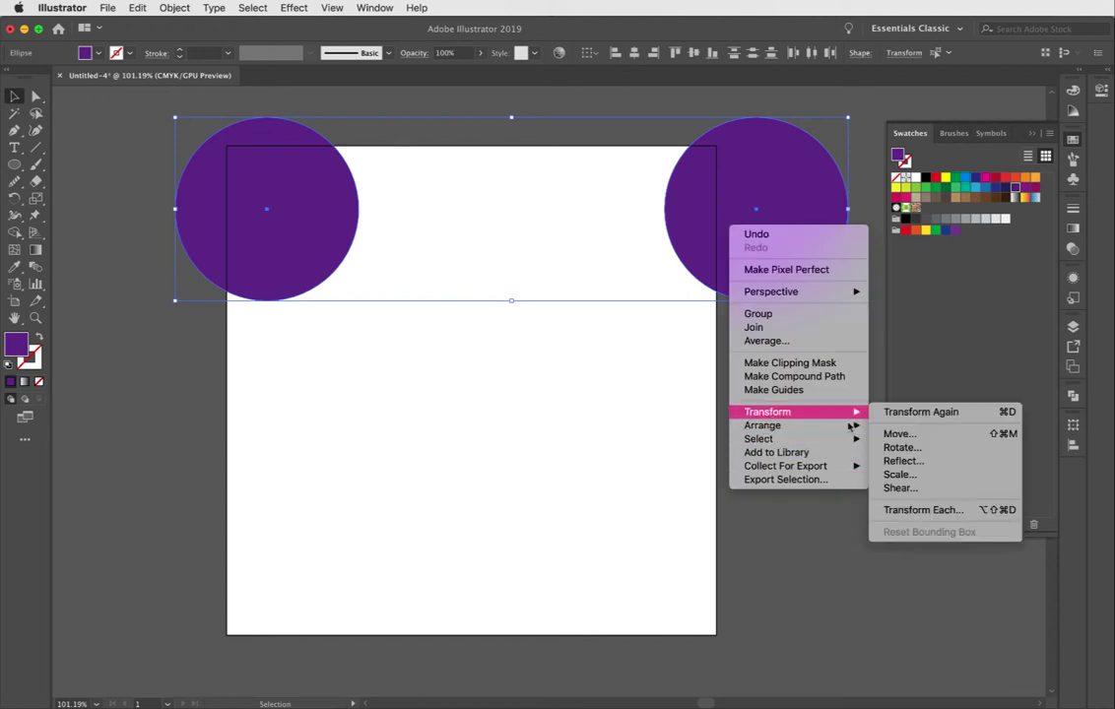
pyautogui.click(924, 442)
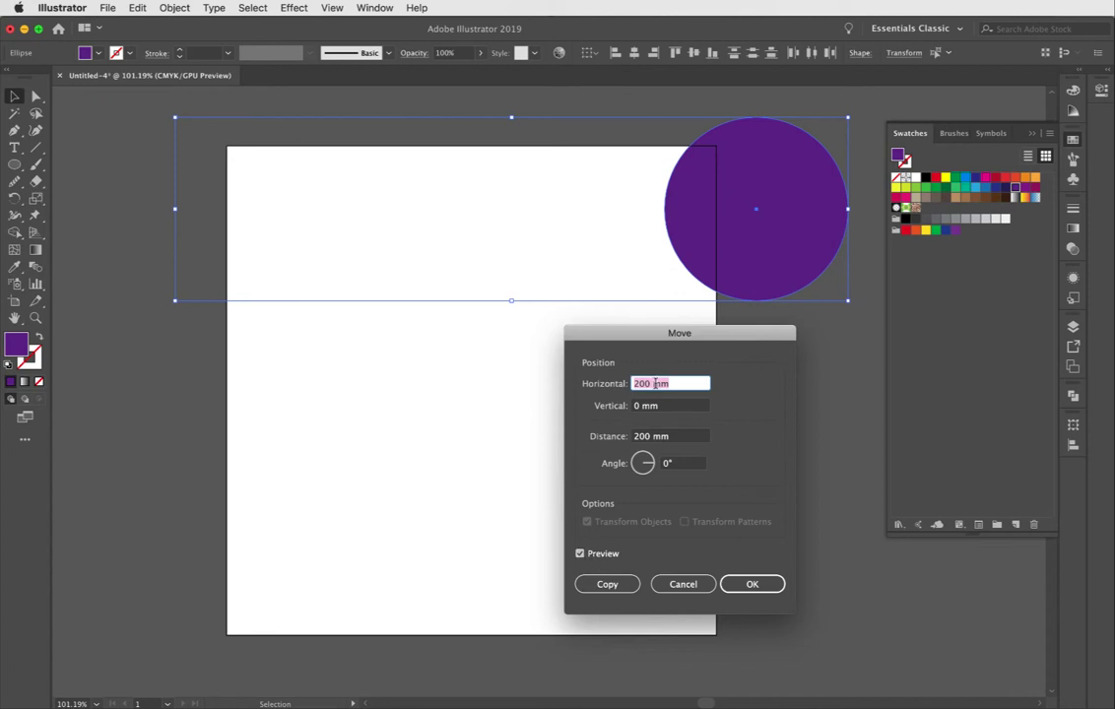
pyautogui.write('0')
pyautogui.press('Tab')
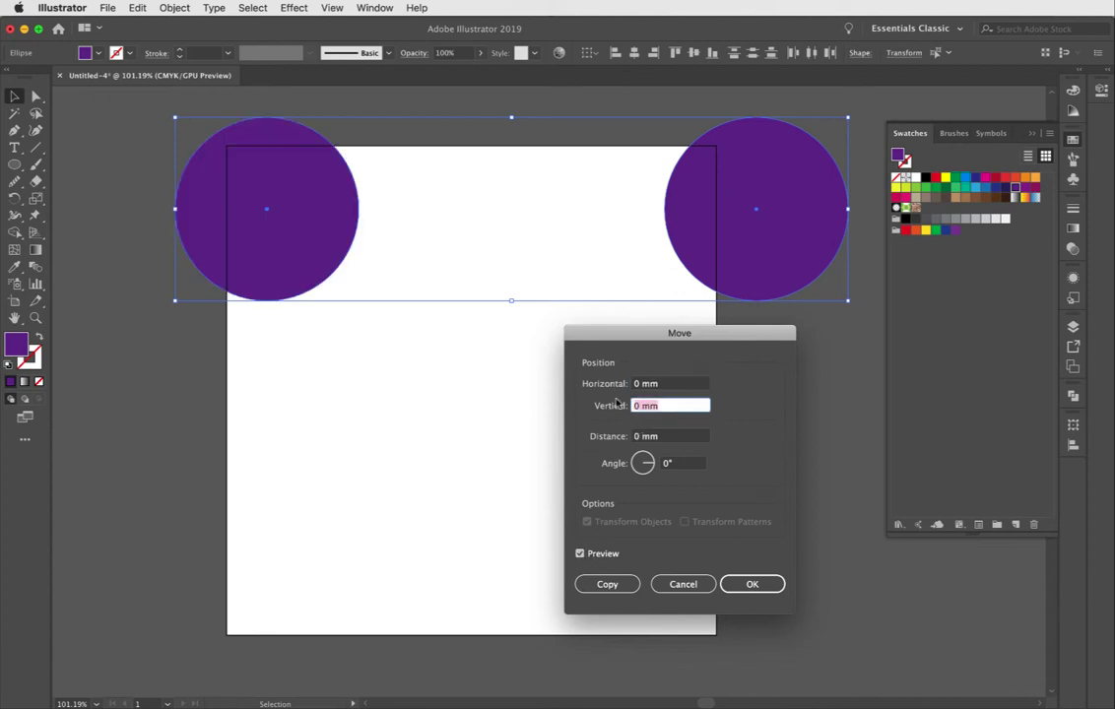
pyautogui.write('200')
pyautogui.click(666, 384)
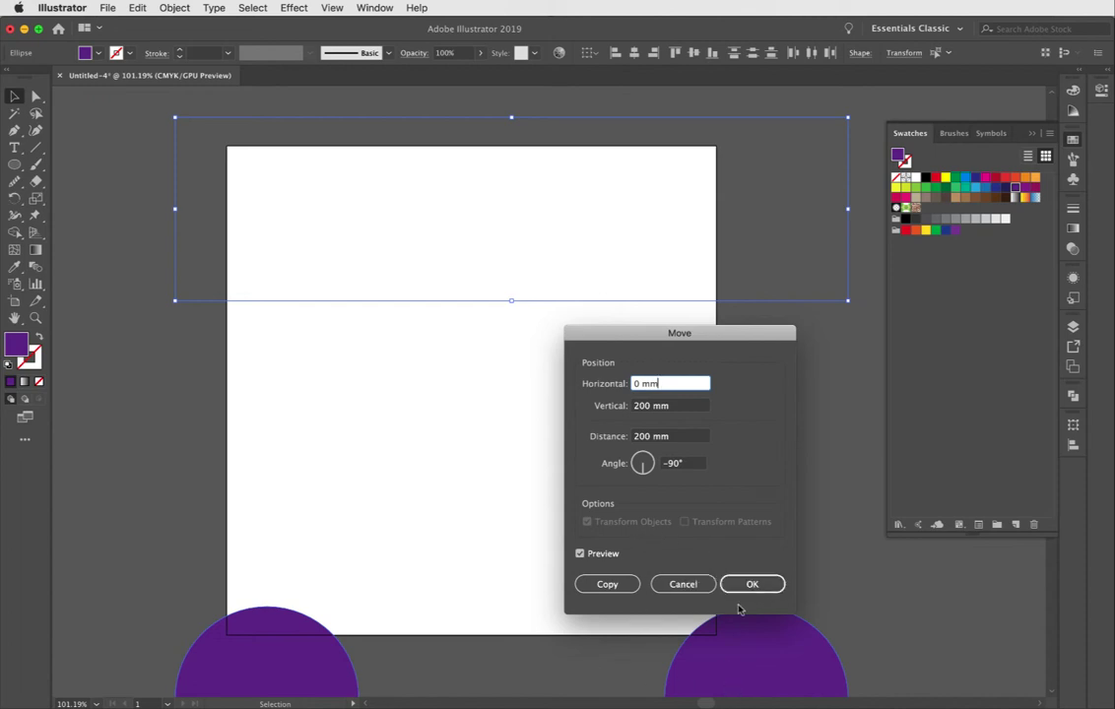
pyautogui.click(601, 587)
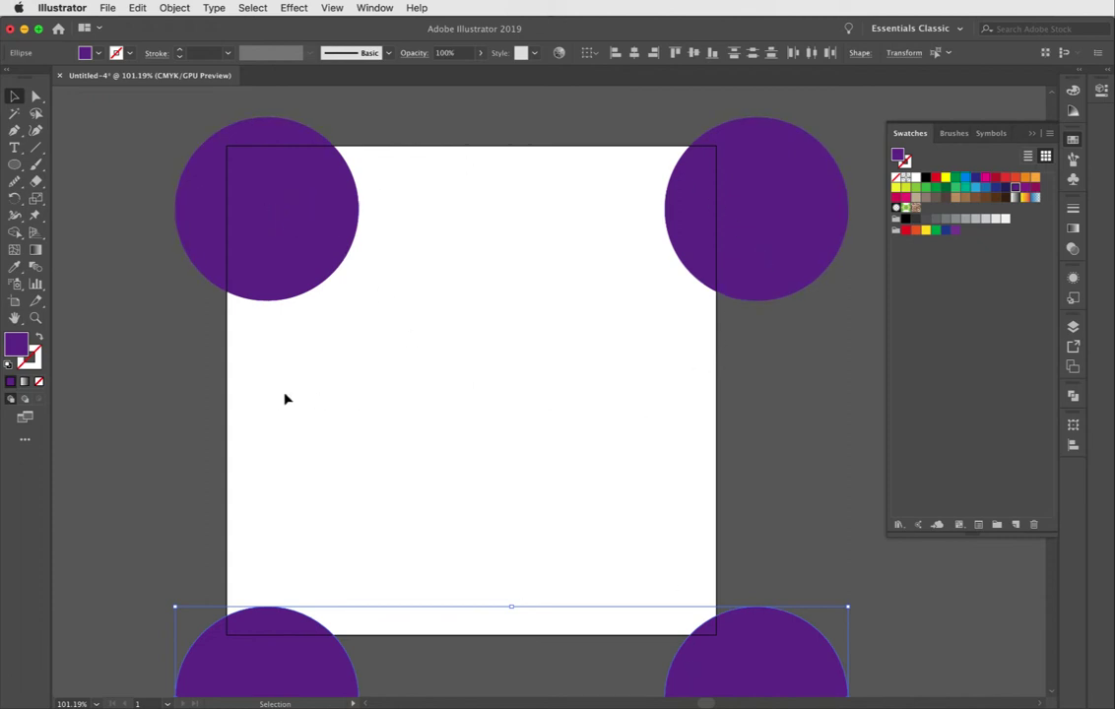
# Duplicate corner circles into the tile's lower right and top centre, then deselect
pyautogui.click(761, 592)
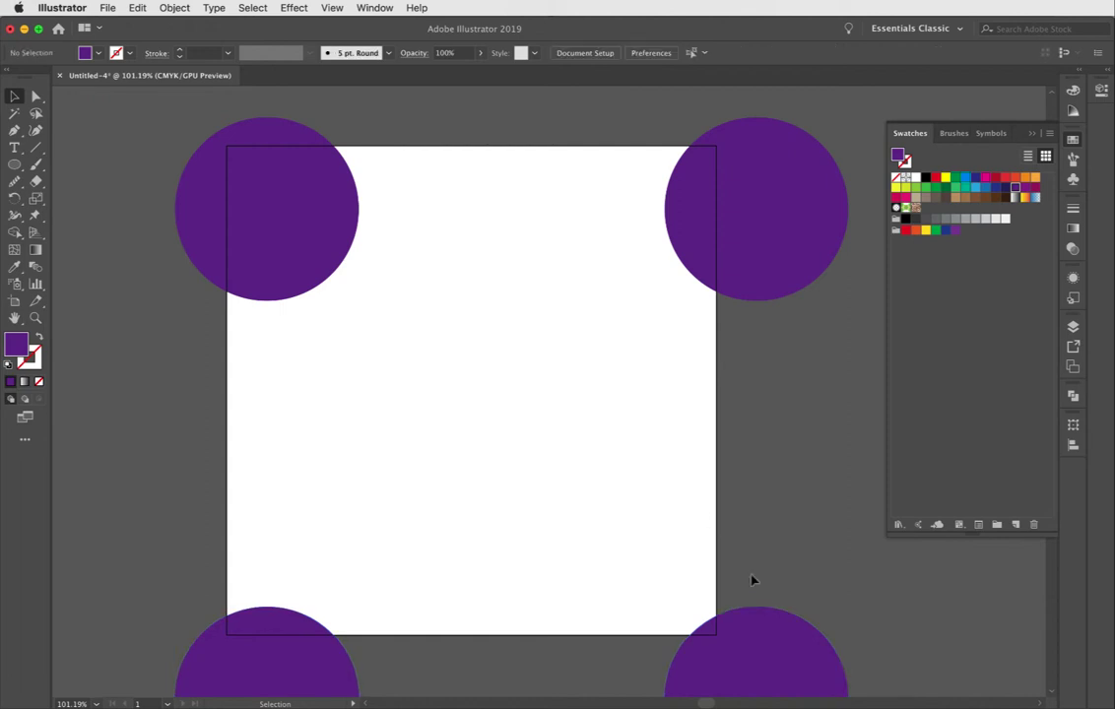
pyautogui.moveTo(752, 648); pyautogui.dragTo(578, 460)
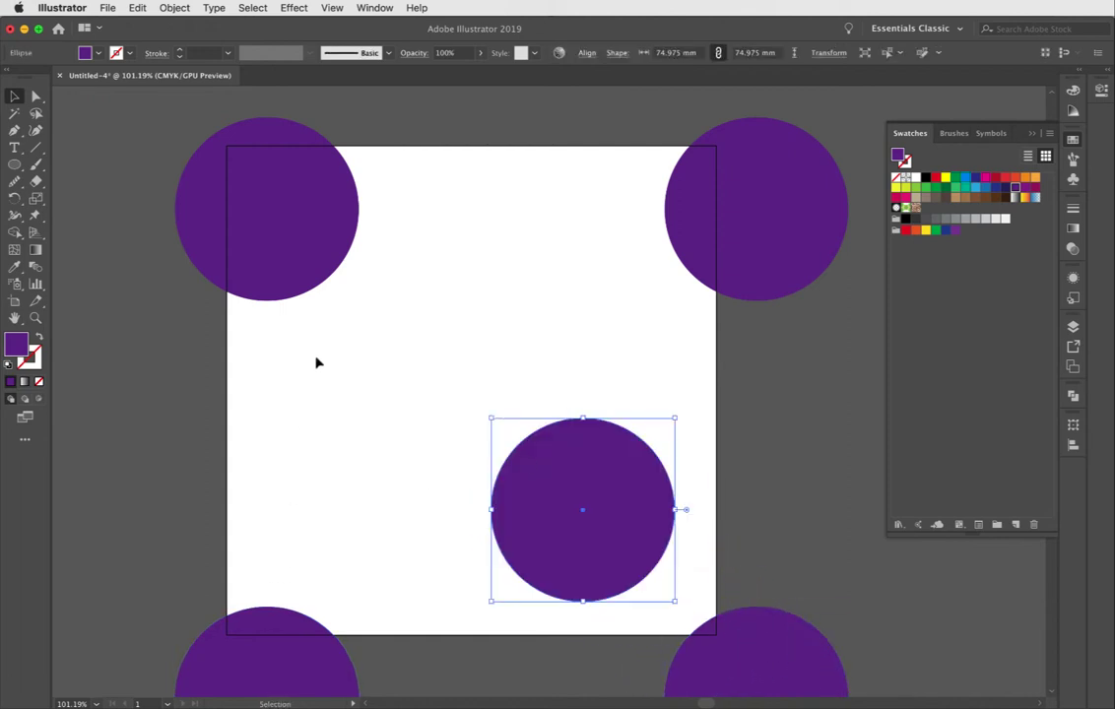
pyautogui.moveTo(293, 250); pyautogui.dragTo(364, 502)
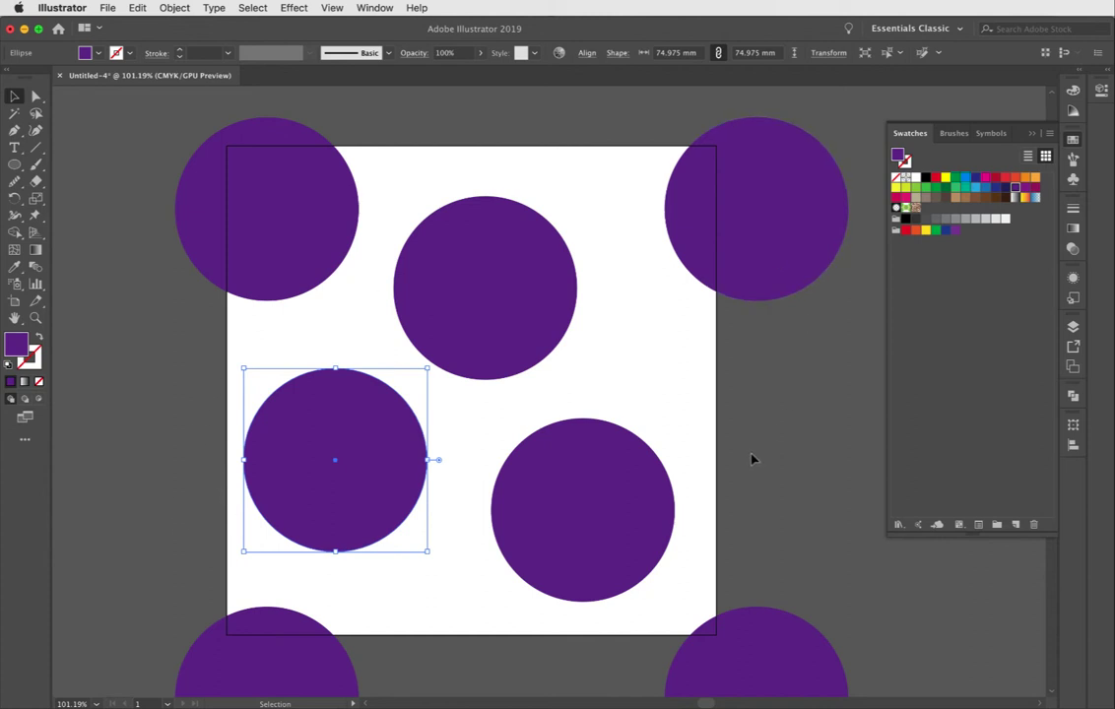
pyautogui.click(790, 415)
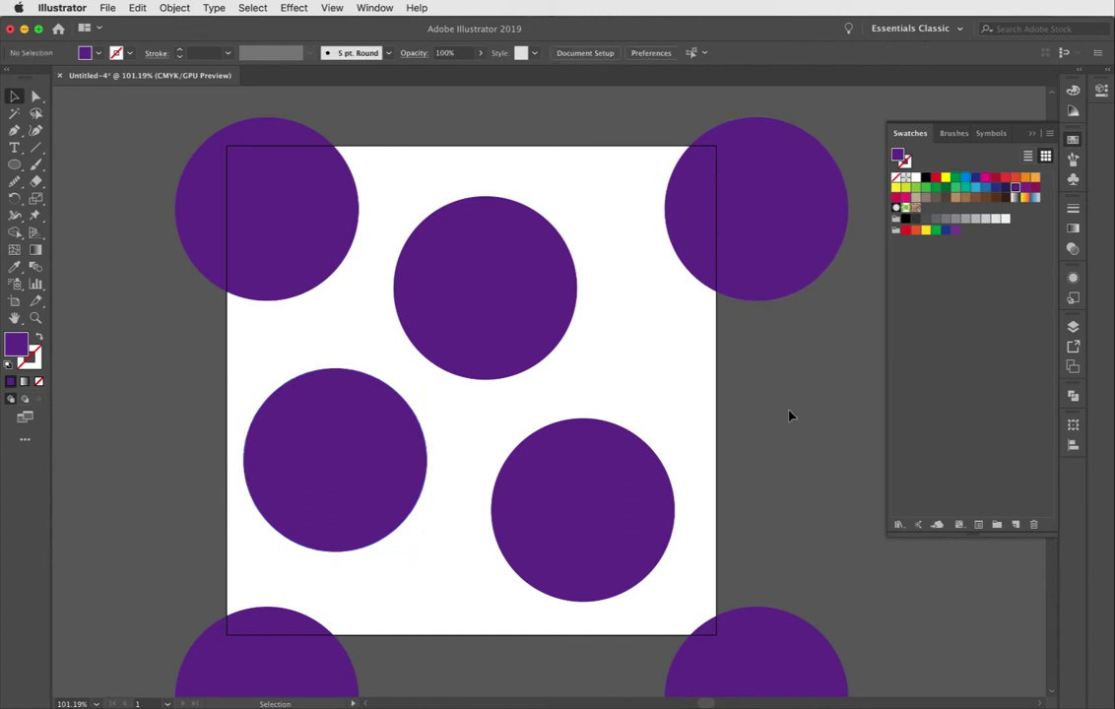
pyautogui.hscroll(-2, 789, 416)
pyautogui.scroll(1, 789, 415)
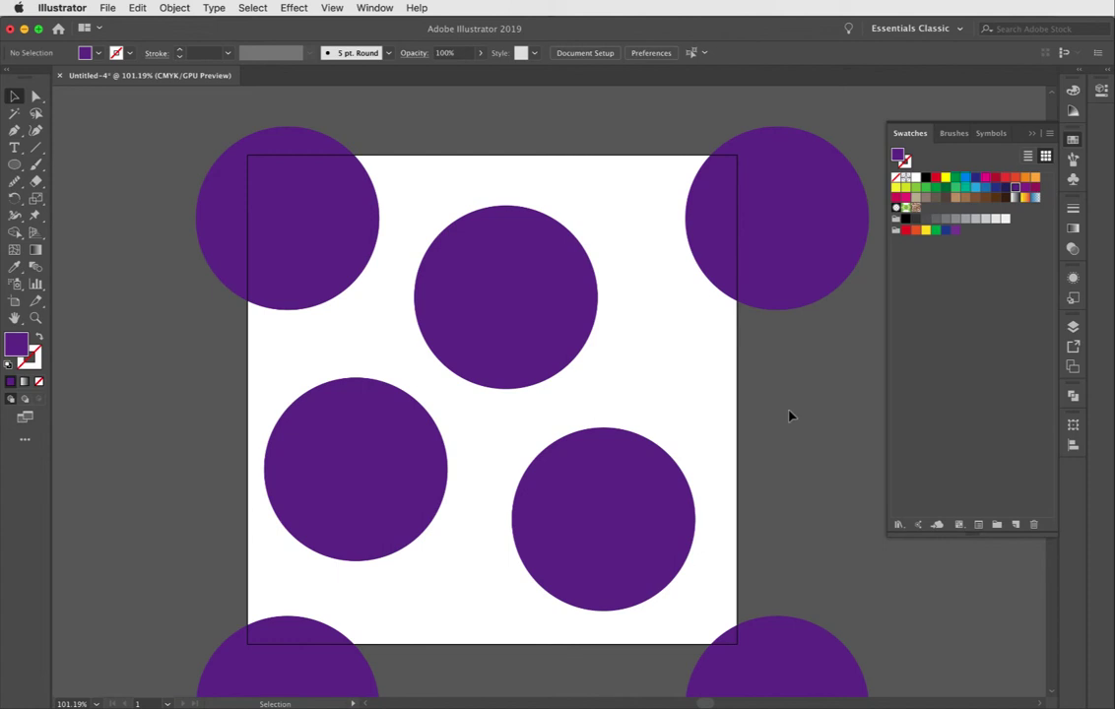
pyautogui.scroll(-3, 789, 415)
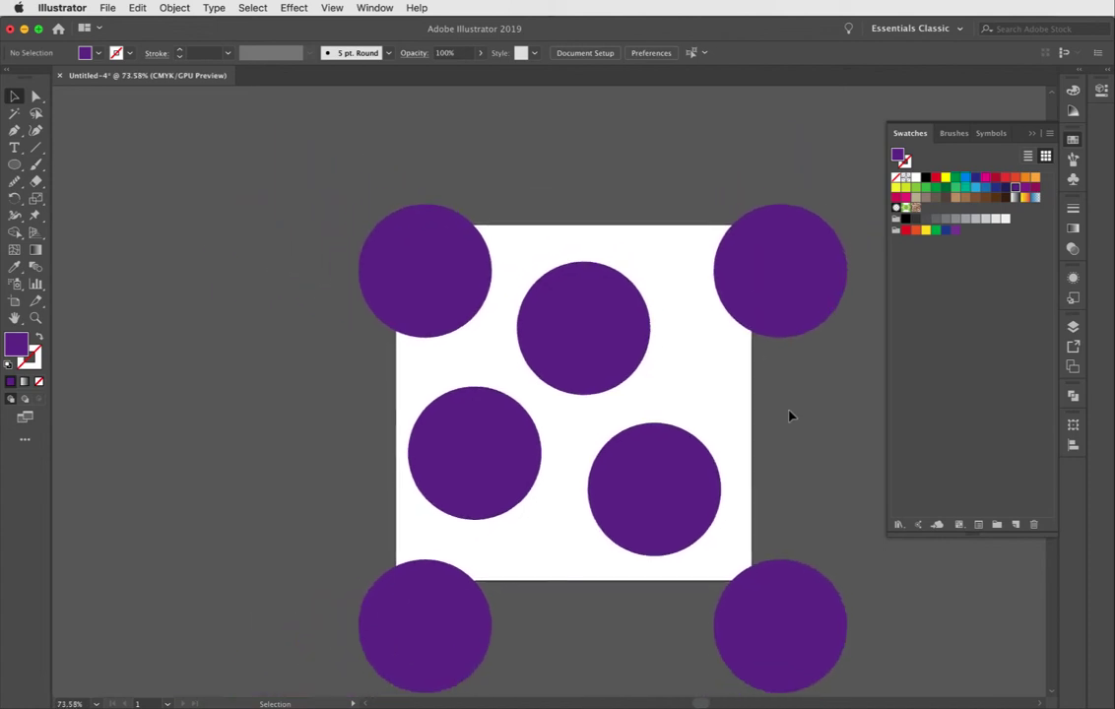
# Shrink the top-centre circle to about 57 mm and make three small green copies
pyautogui.click(635, 337)
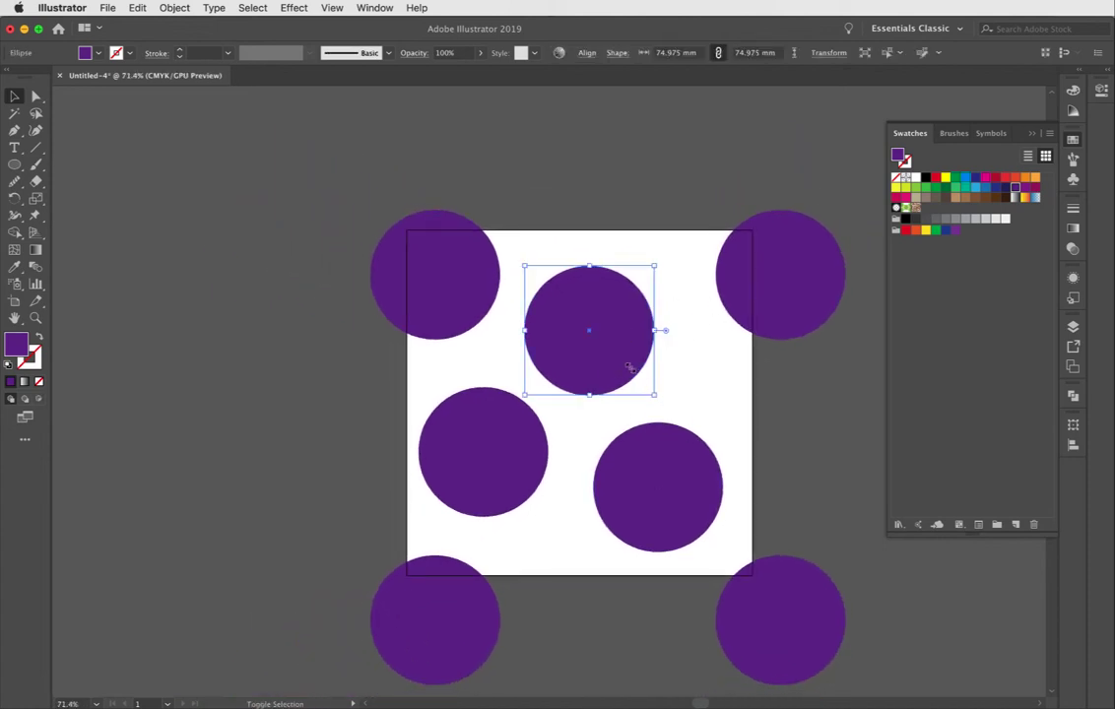
pyautogui.moveTo(654, 394); pyautogui.dragTo(550, 537)
pyautogui.moveTo(678, 361); pyautogui.dragTo(678, 281)
pyautogui.keyDown('shift'); pyautogui.click(672, 359); pyautogui.keyUp('shift')
pyautogui.keyDown('shift'); pyautogui.click(552, 521); pyautogui.keyUp('shift')
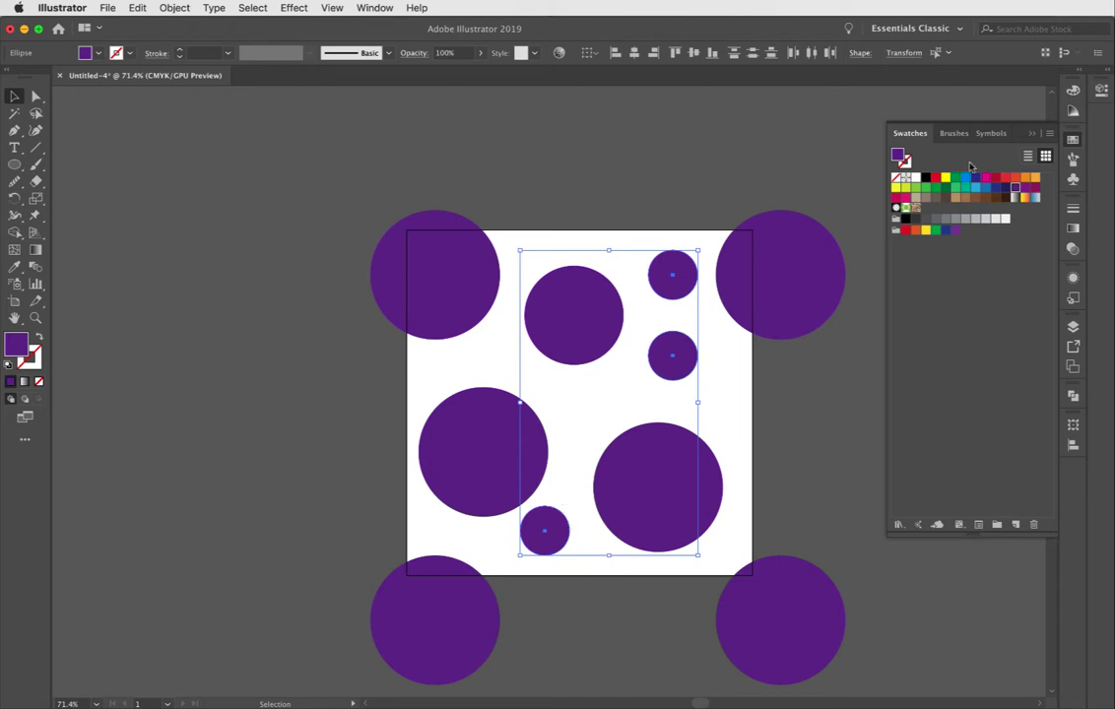
pyautogui.click(955, 187)
# Reposition the middle green dot and shrink the top green dot
pyautogui.click(722, 393)
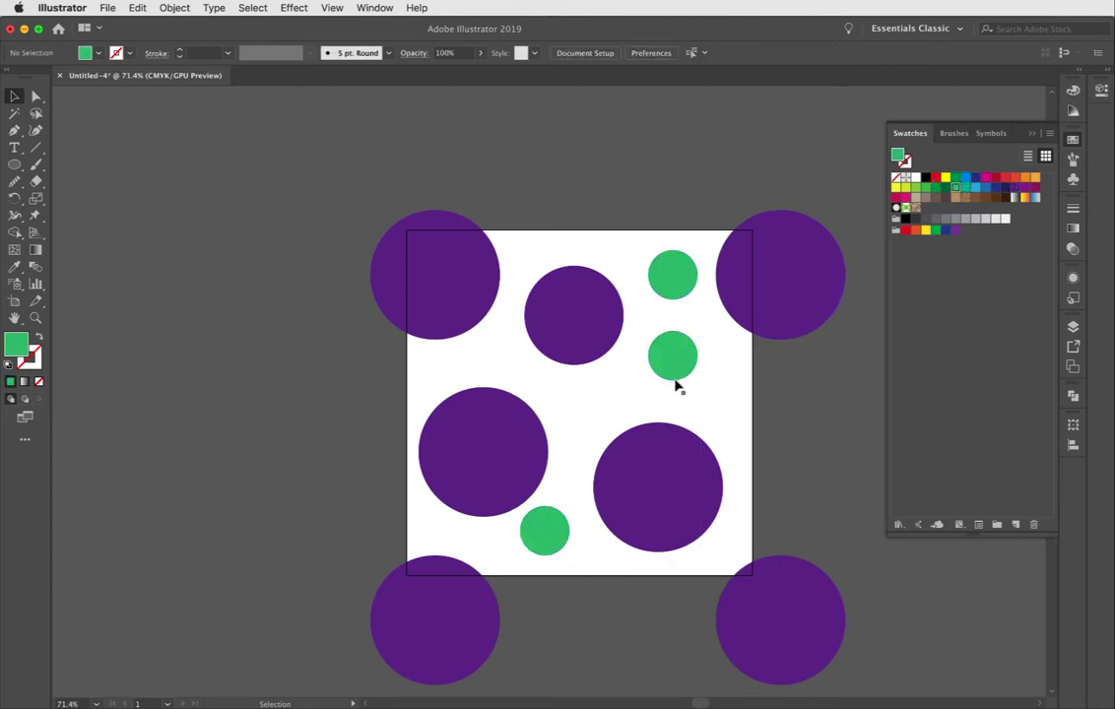
pyautogui.moveTo(677, 380); pyautogui.dragTo(651, 405)
pyautogui.click(675, 275)
pyautogui.moveTo(700, 299); pyautogui.dragTo(681, 283)
pyautogui.click(707, 325)
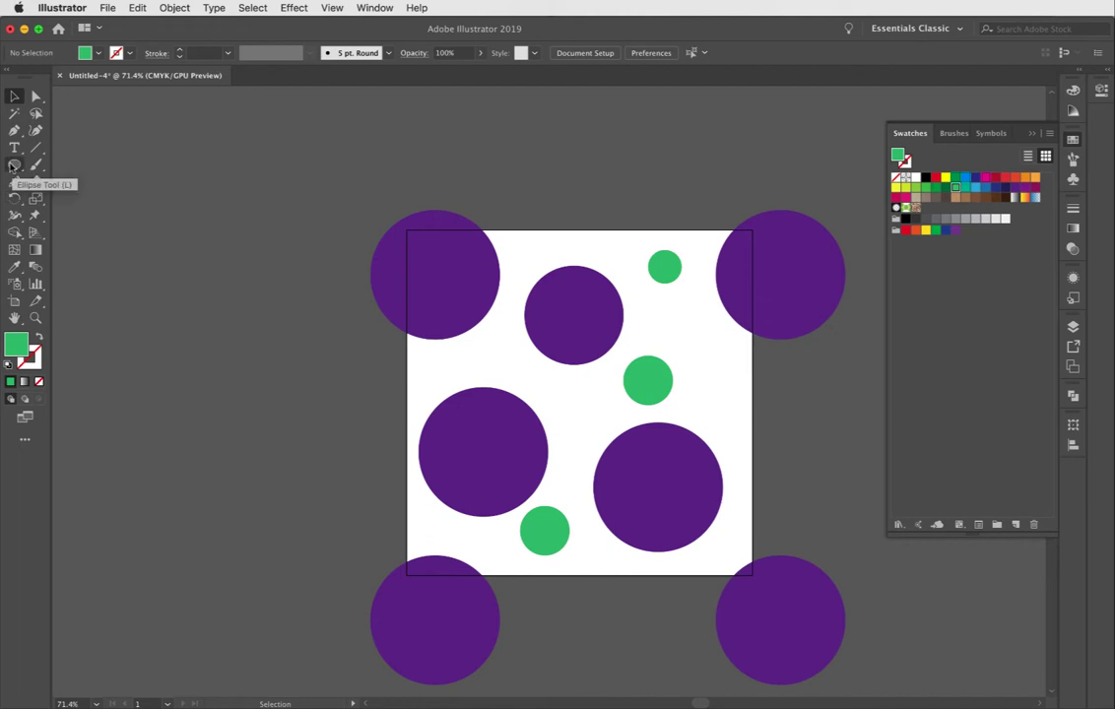
# Create a 200 × 200 mm square with the Rectangle Tool's size dialog
pyautogui.moveTo(12, 166); pyautogui.dragTo(78, 169)
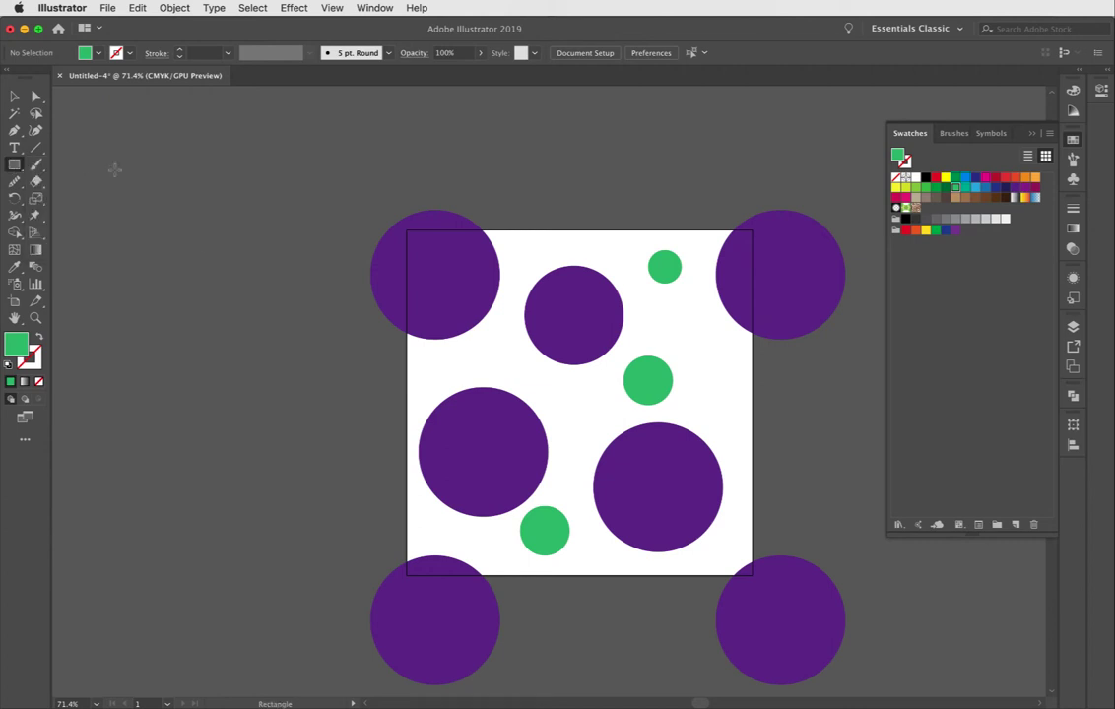
pyautogui.click(280, 289)
pyautogui.moveTo(924, 498); pyautogui.dragTo(611, 398)
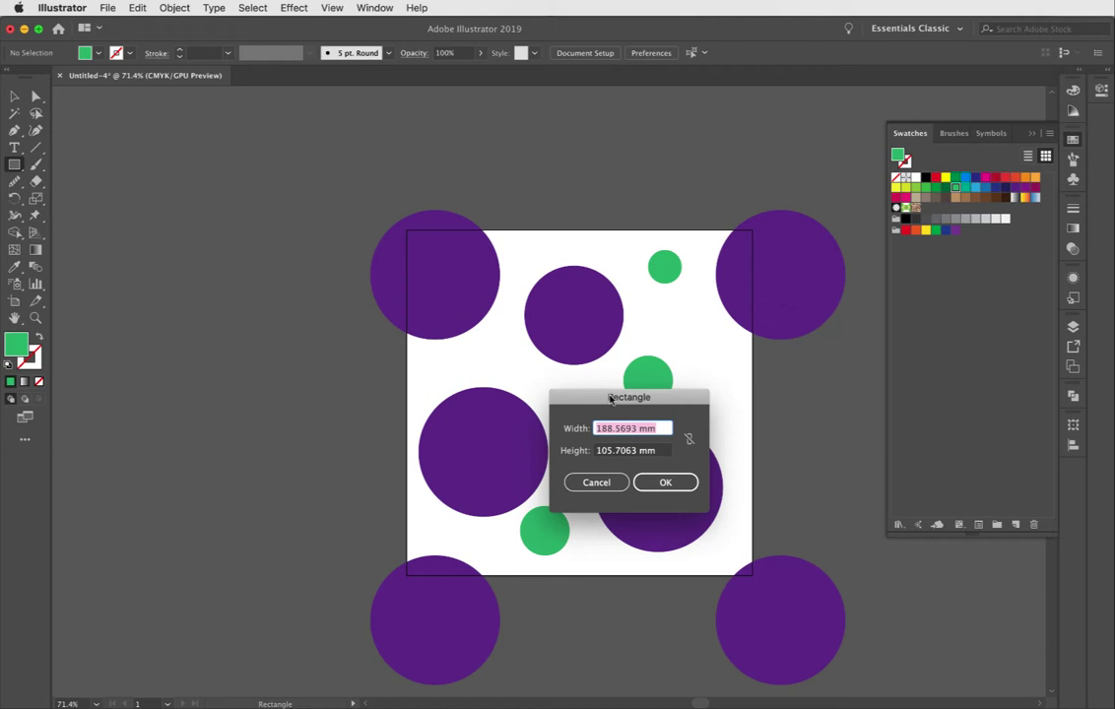
pyautogui.write('200')
pyautogui.click(652, 450)
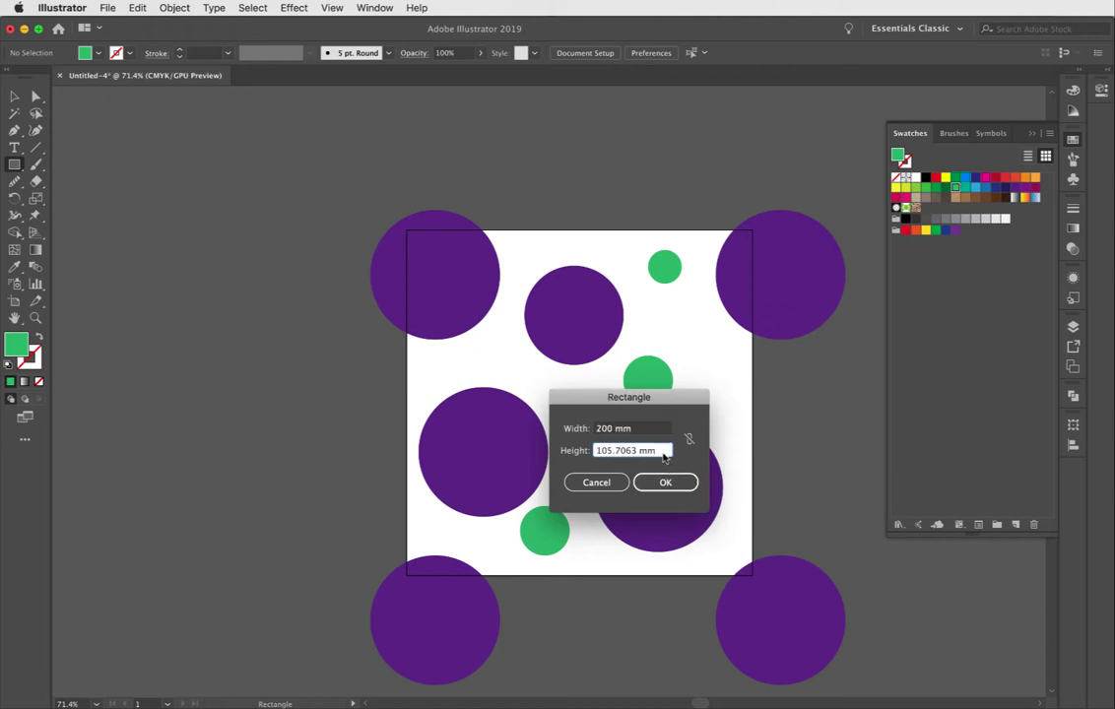
pyautogui.tripleClick(652, 450)
pyautogui.write('200')
pyautogui.press('Return')
# Align the square exactly over the artboard and set its fill to None
pyautogui.click(14, 96)
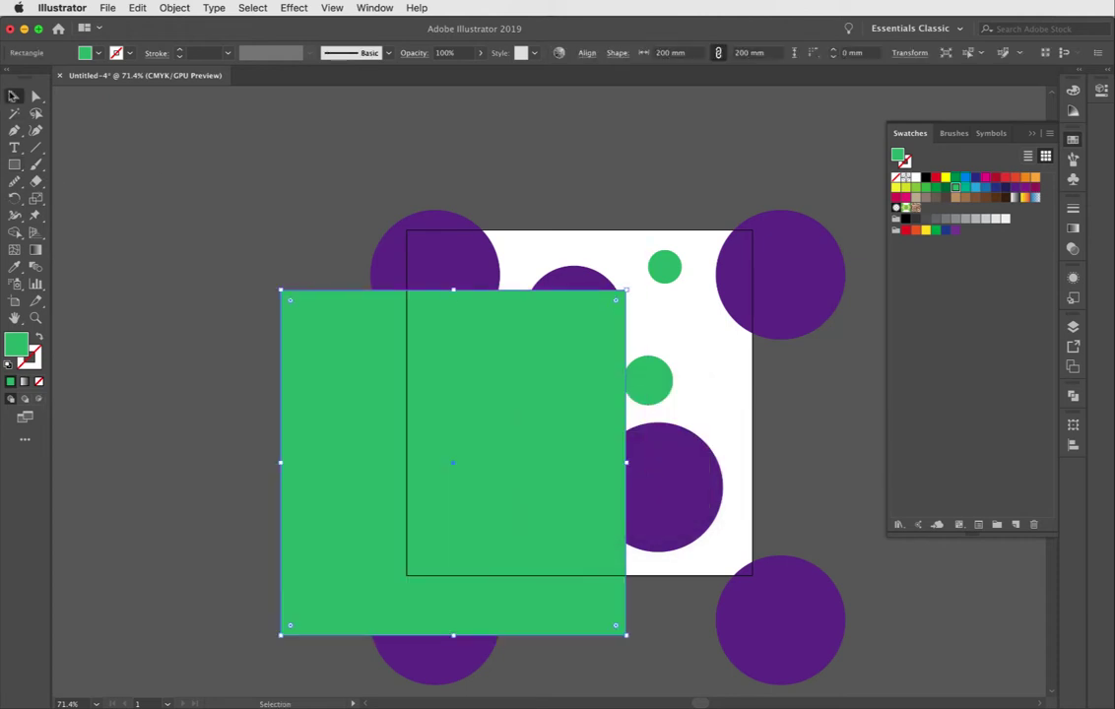
pyautogui.moveTo(371, 445); pyautogui.dragTo(500, 386)
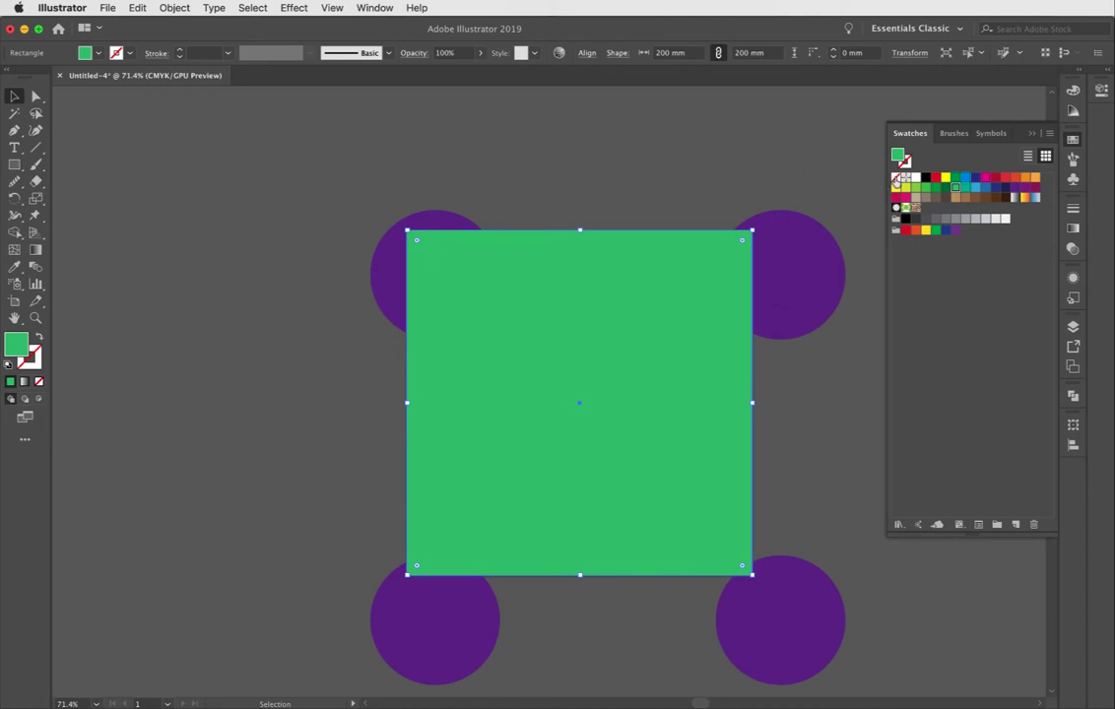
pyautogui.click(896, 177)
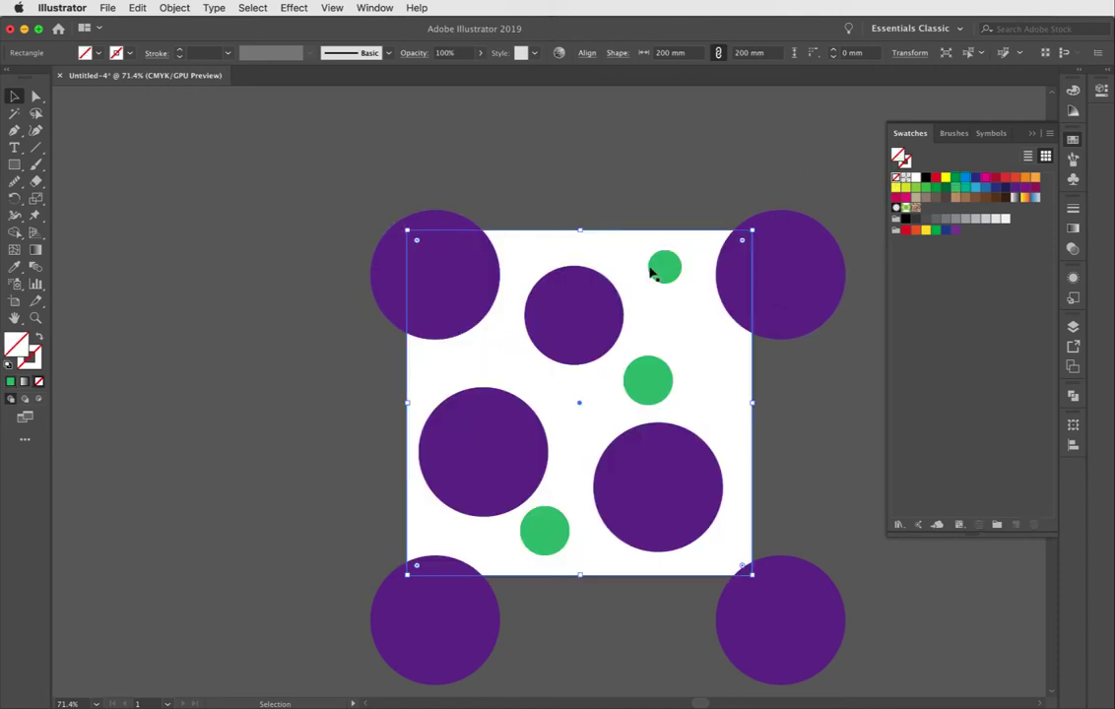
# Select all the circles together with the square and apply Make Clipping Mask
pyautogui.moveTo(362, 207); pyautogui.dragTo(792, 612)
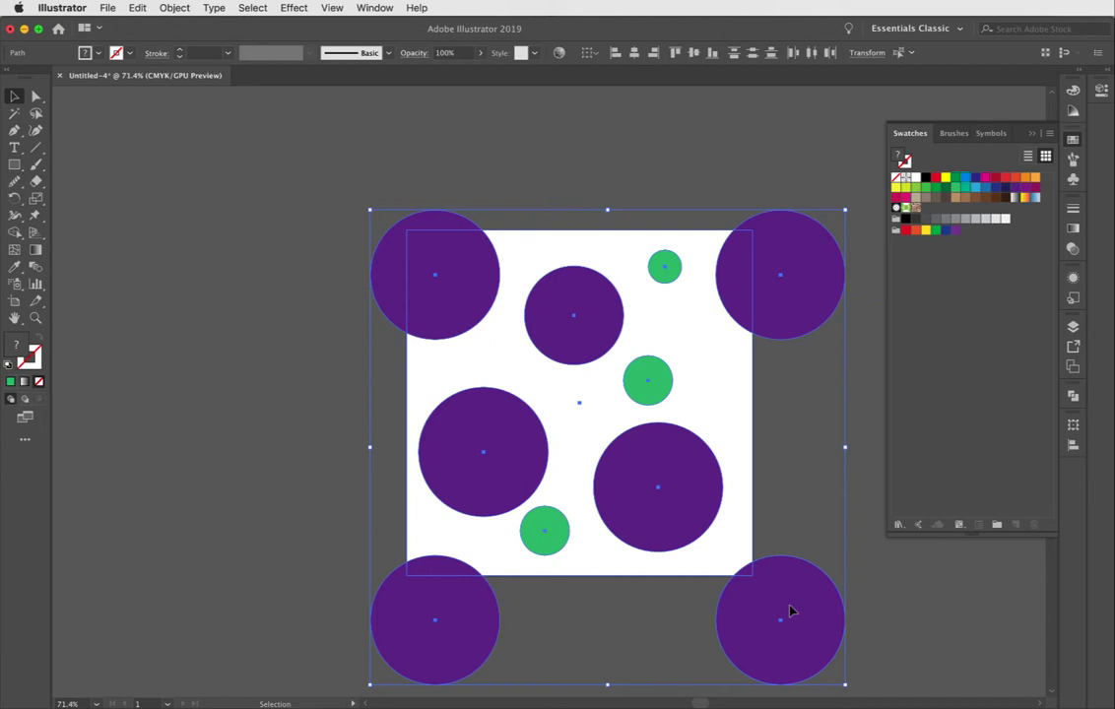
pyautogui.rightClick(688, 524)
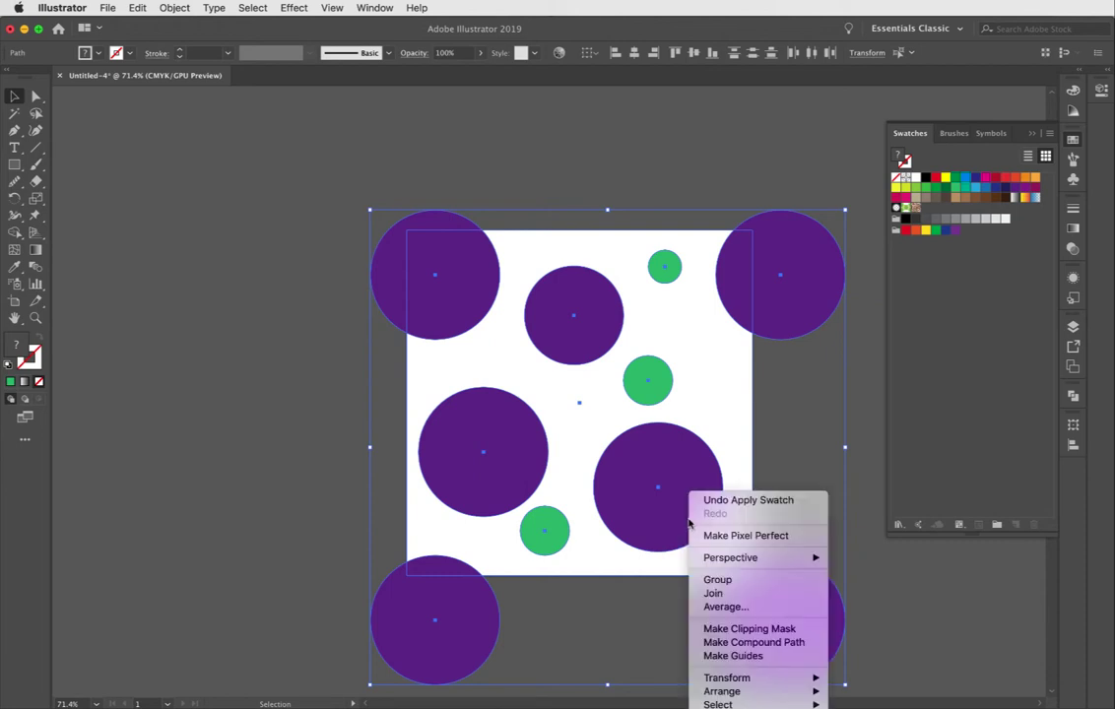
pyautogui.click(719, 630)
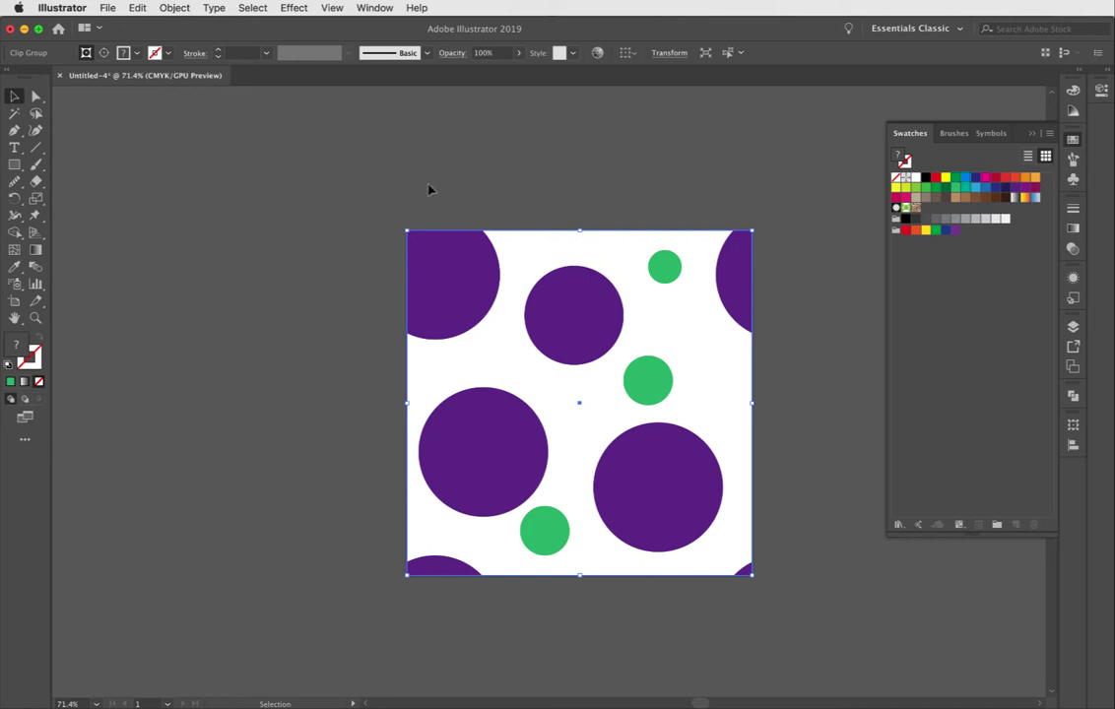
# Merge the clipped artwork into flat shapes with the Pathfinder panel
pyautogui.click(1073, 396)
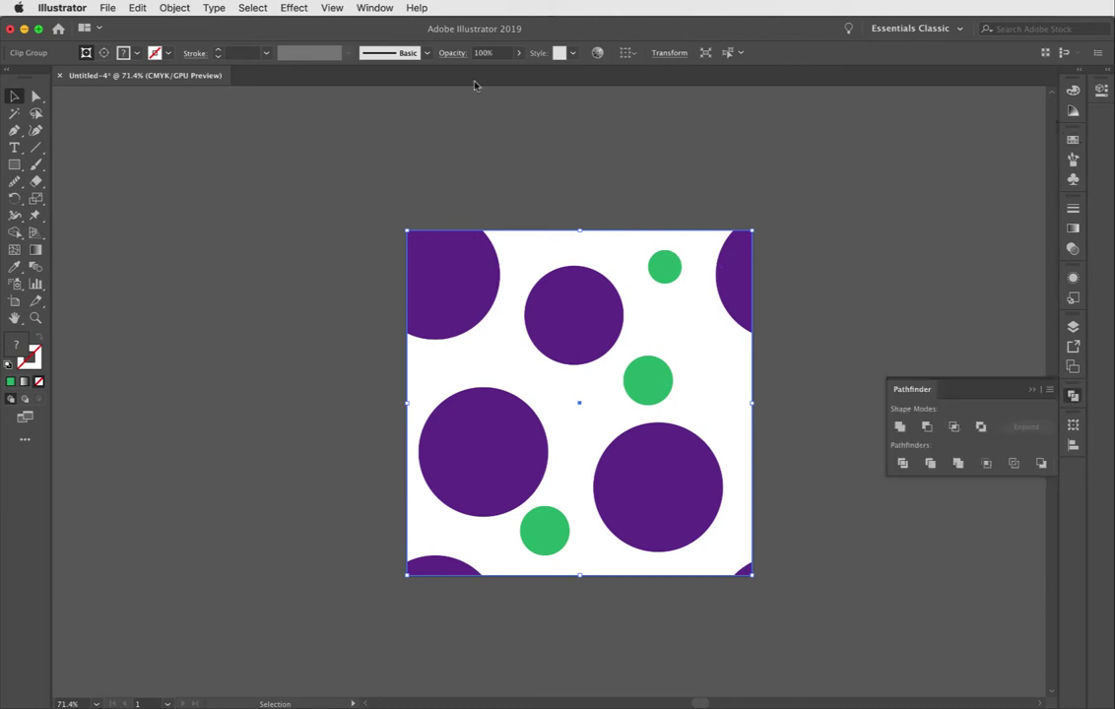
pyautogui.click(958, 463)
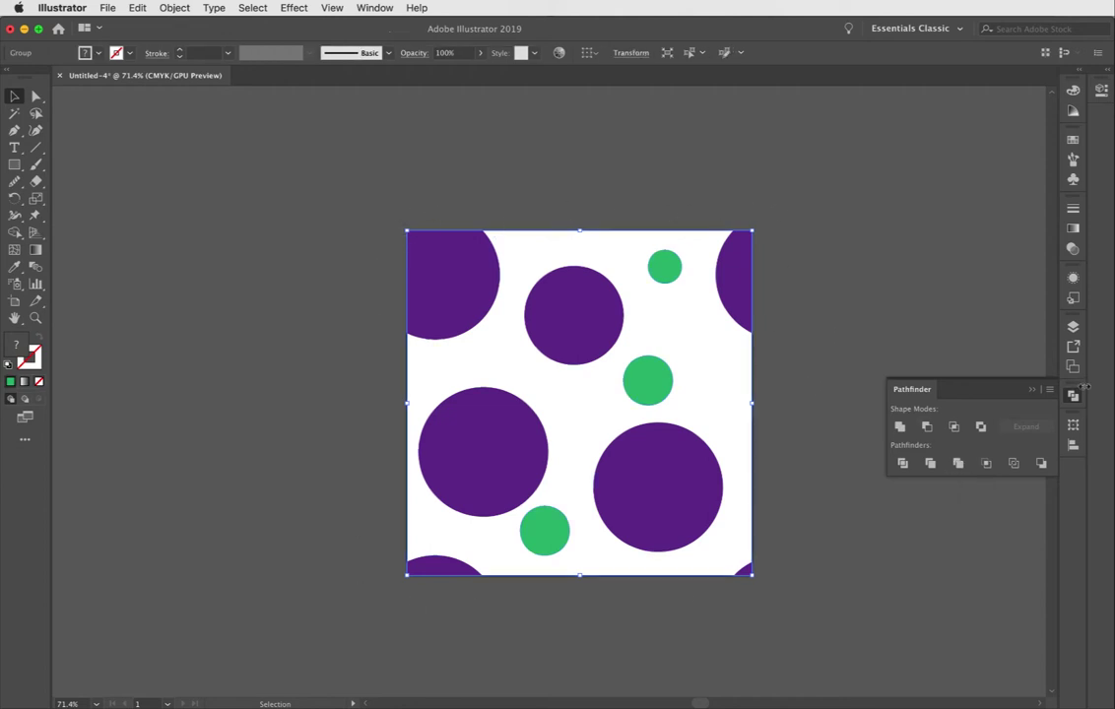
pyautogui.click(1074, 395)
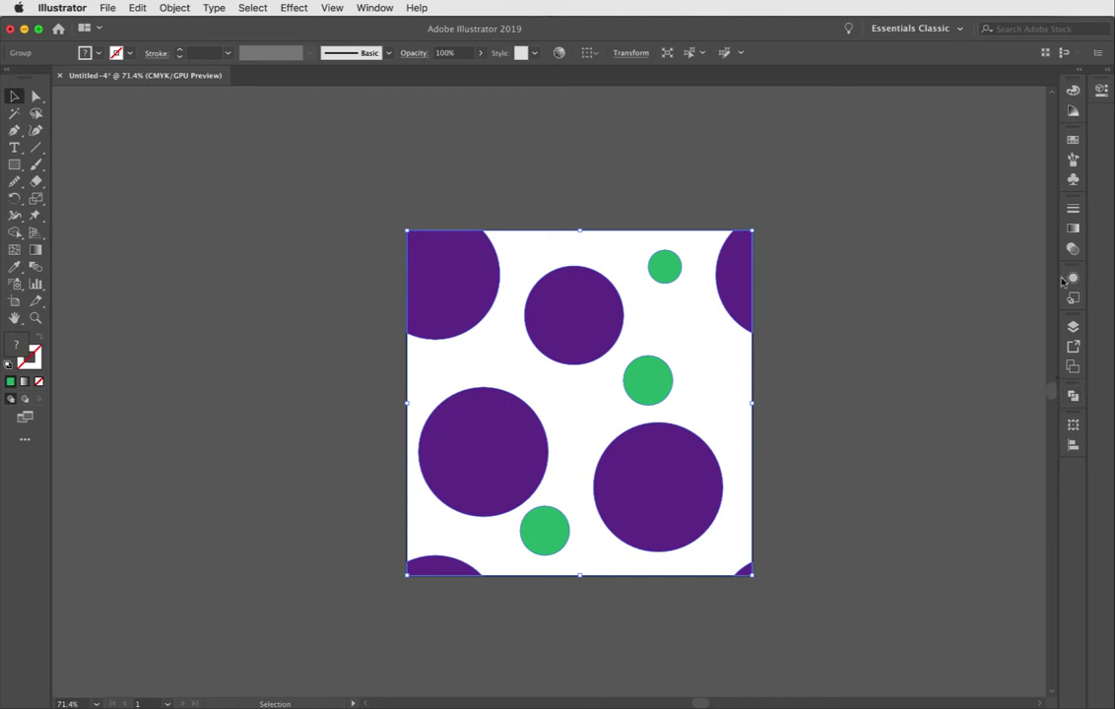
# Delete all default swatches from the Swatches panel, then select the whole polka-dot tile
pyautogui.click(1073, 140)
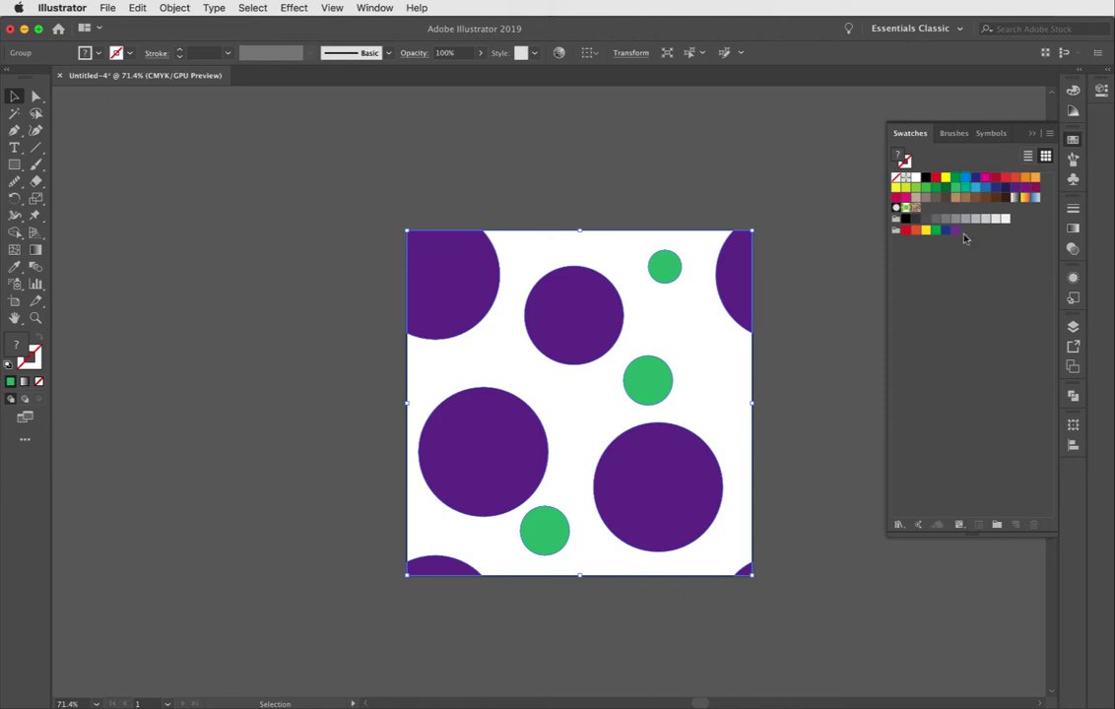
pyautogui.click(838, 275)
pyautogui.click(956, 230)
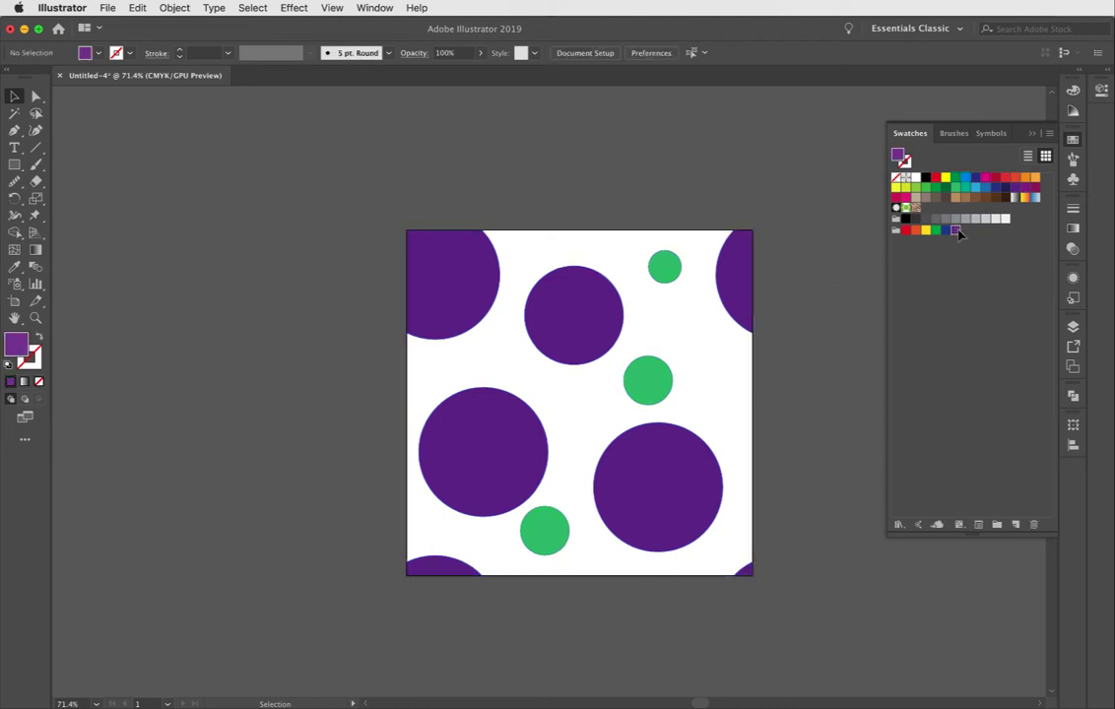
pyautogui.keyDown('shift'); pyautogui.click(917, 179); pyautogui.keyUp('shift')
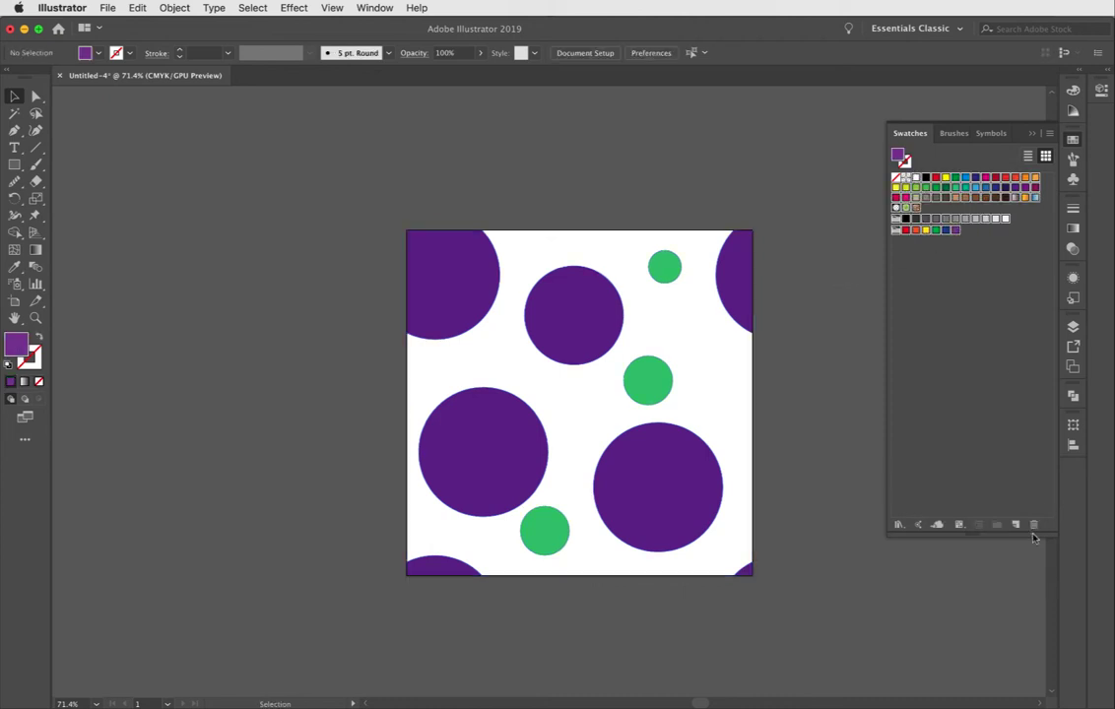
pyautogui.click(1033, 525)
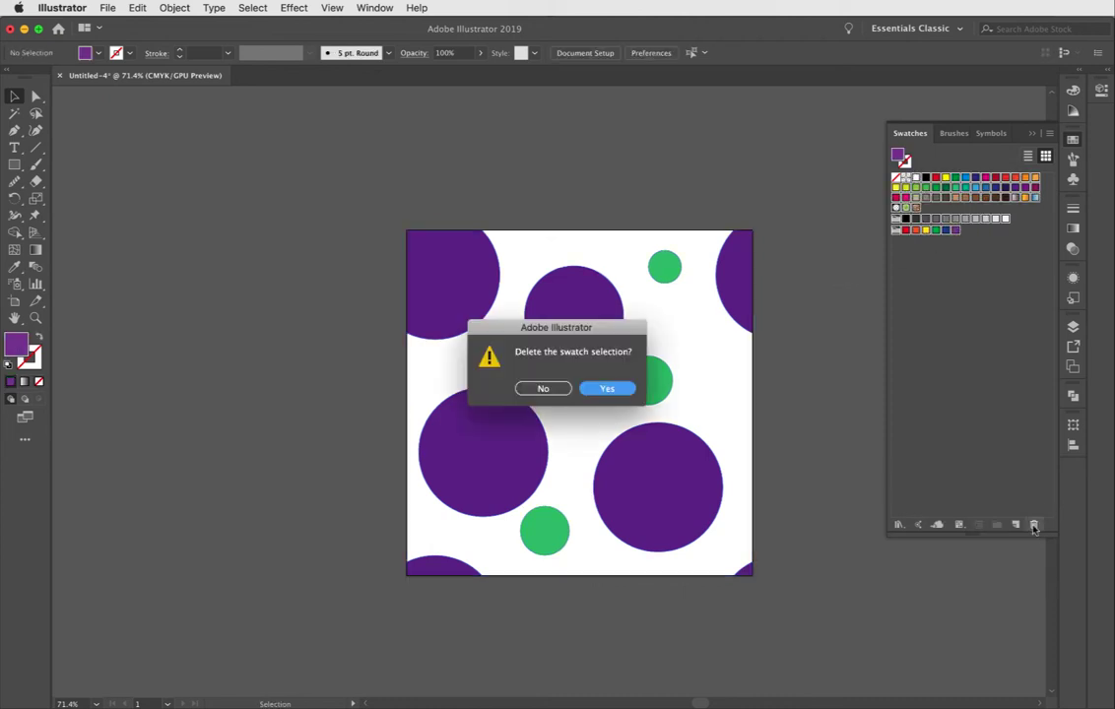
pyautogui.click(607, 389)
pyautogui.click(610, 347)
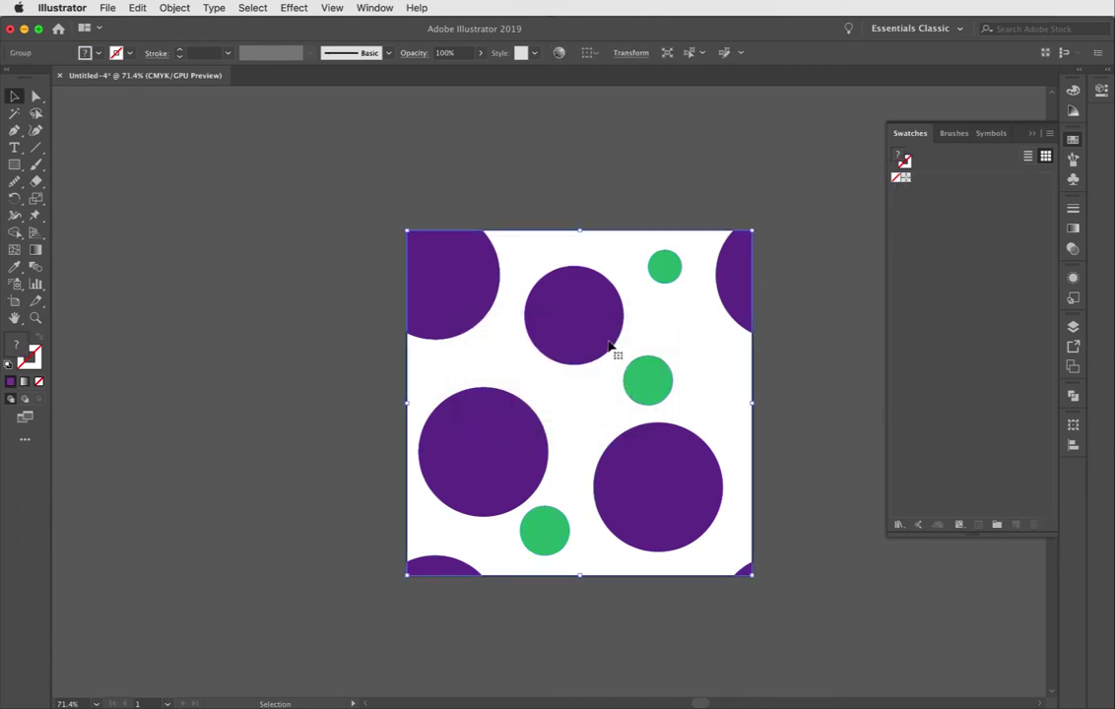
# Drag the polka-dot tile artwork into the Swatches panel to make a new pattern swatch
pyautogui.moveTo(610, 345); pyautogui.dragTo(946, 199)
pyautogui.scroll(-5, 617, 351)
pyautogui.hscroll(5, 618, 350)
pyautogui.hscroll(3, 618, 351)
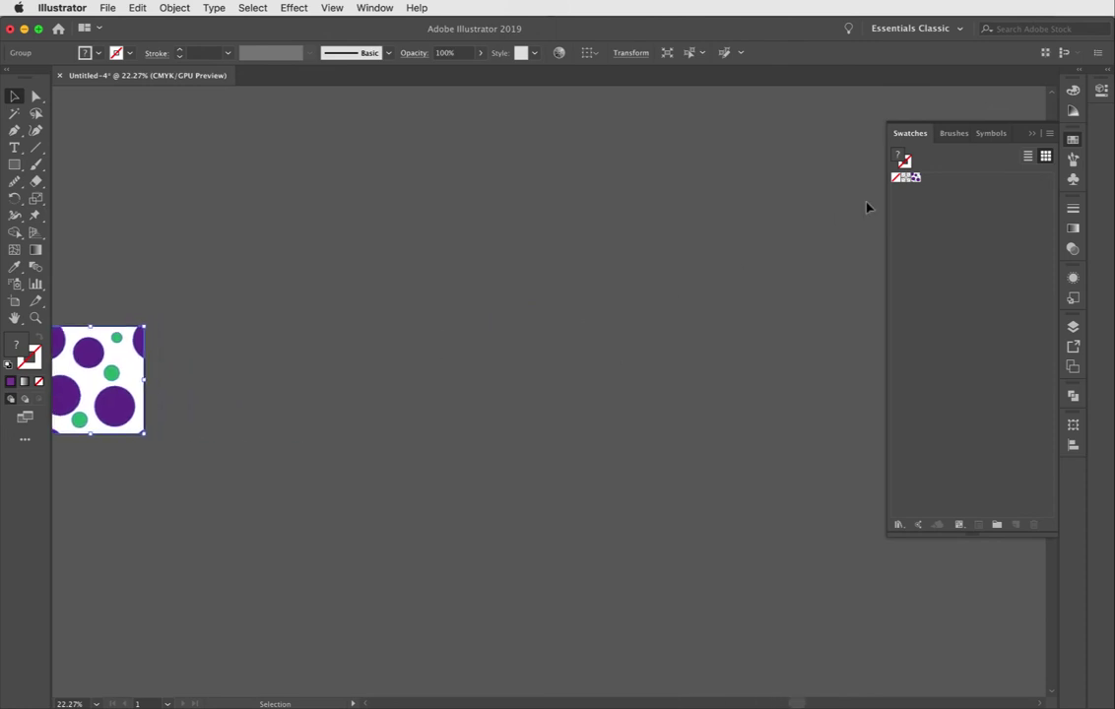
# Draw a large 1192 × 911 mm rectangle beside the tile and fill it with the dot pattern swatch
pyautogui.click(15, 165)
pyautogui.moveTo(174, 105); pyautogui.dragTo(817, 595)
pyautogui.click(913, 179)
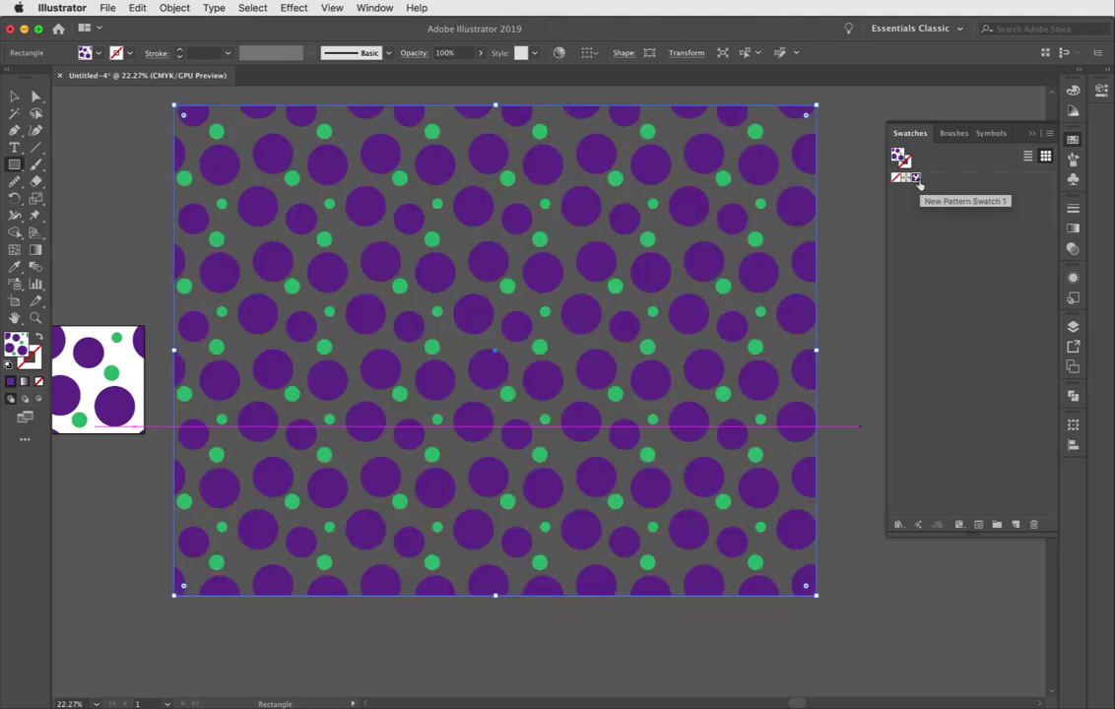
pyautogui.click(15, 96)
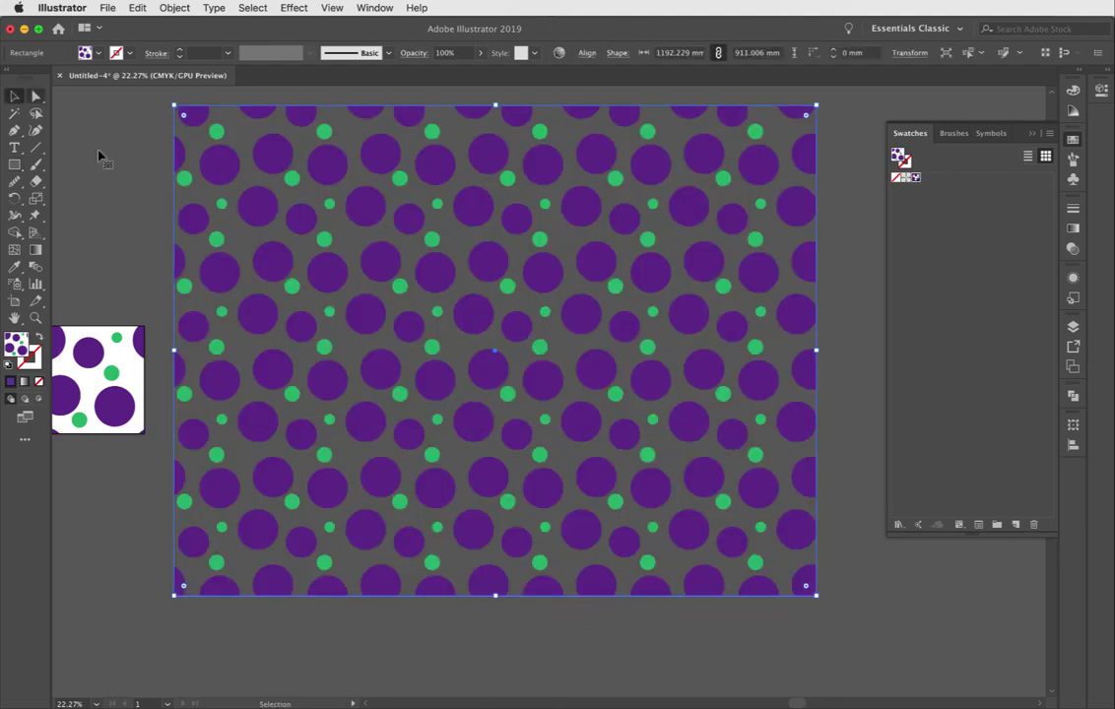
pyautogui.scroll(3, 482, 443)
pyautogui.scroll(8, 482, 443)
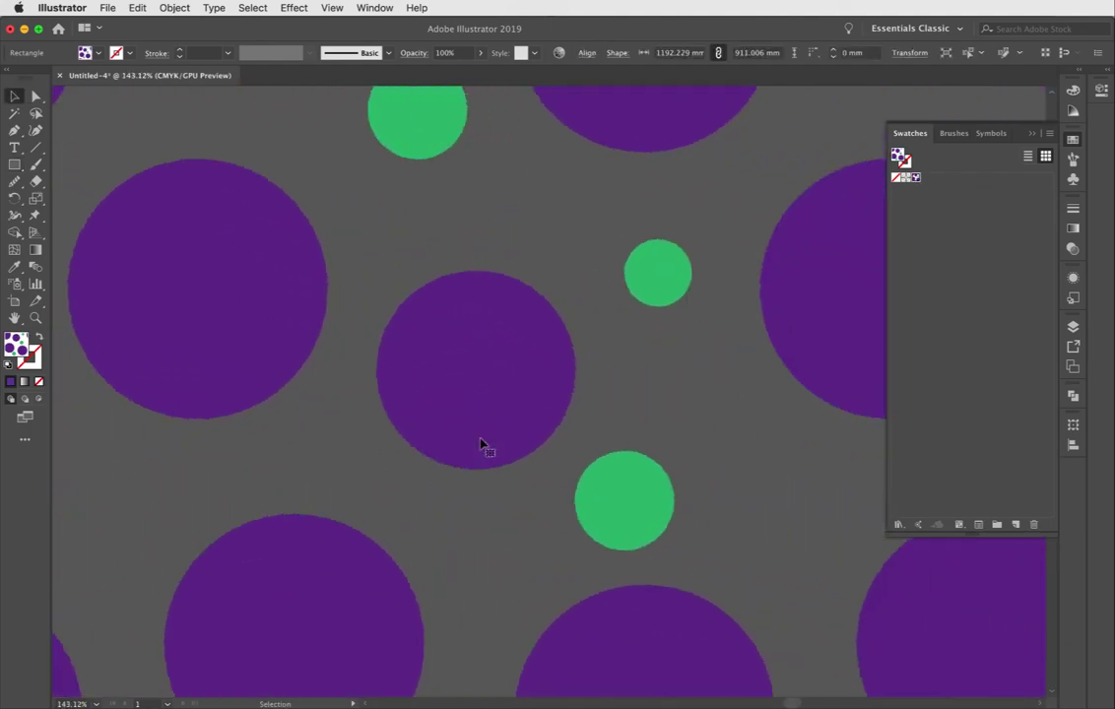
pyautogui.scroll(8, 481, 444)
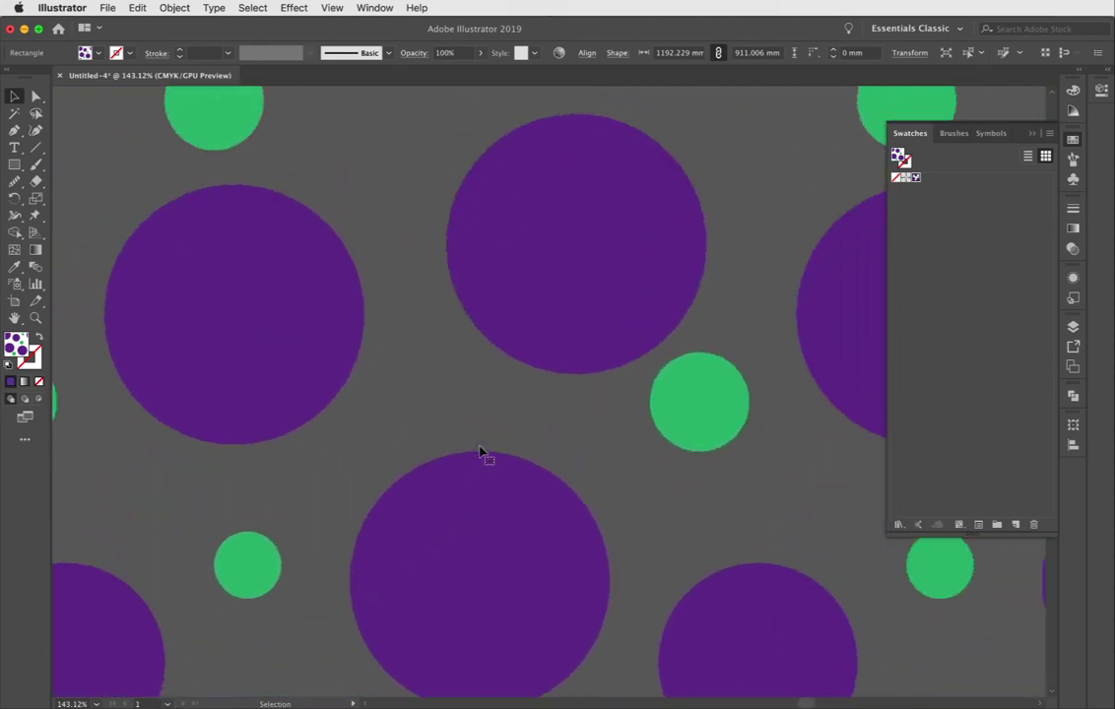
pyautogui.scroll(-10, 480, 451)
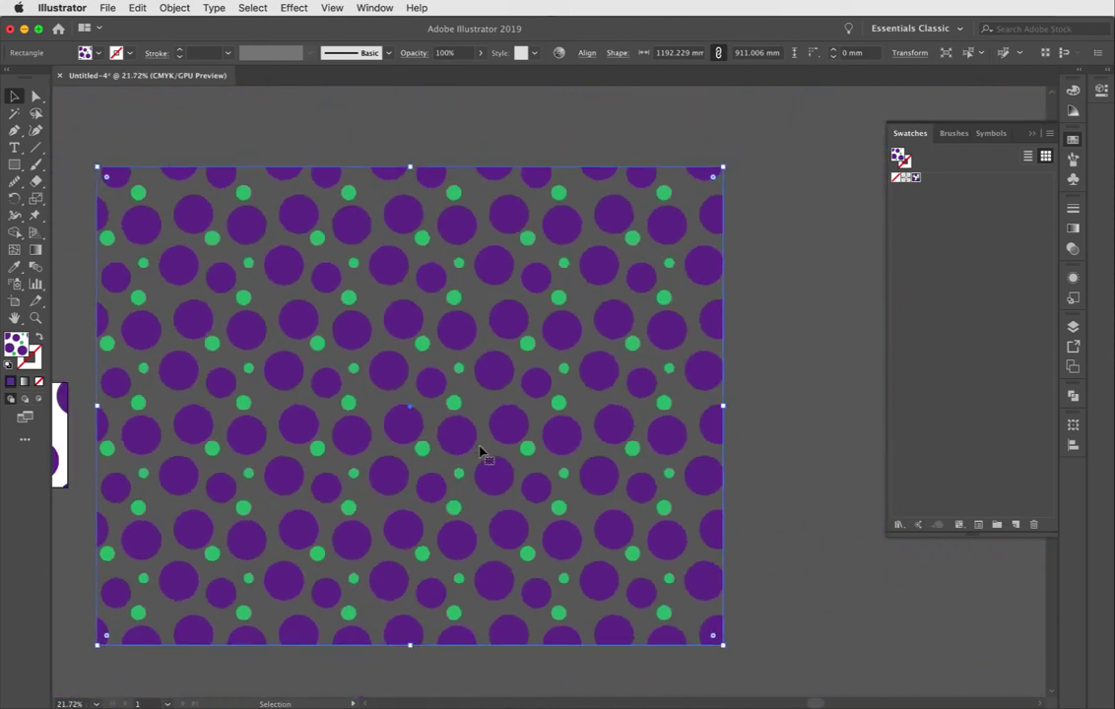
pyautogui.hscroll(-2, 482, 451)
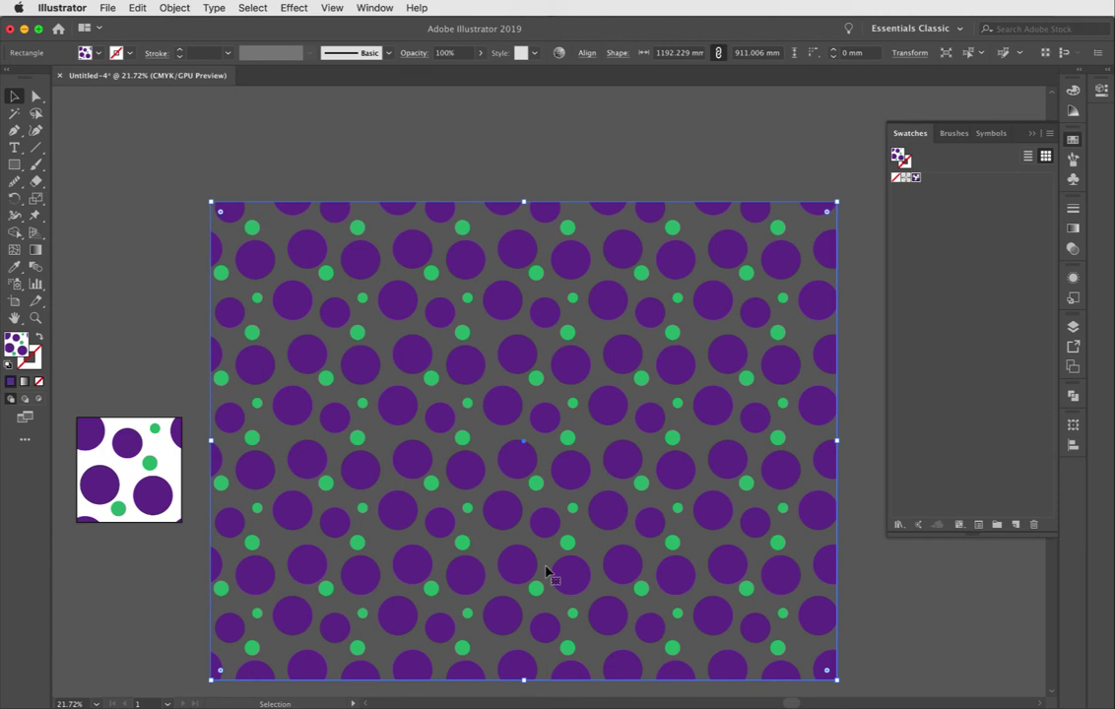
pyautogui.hscroll(-6, 439, 496)
pyautogui.scroll(-1, 440, 496)
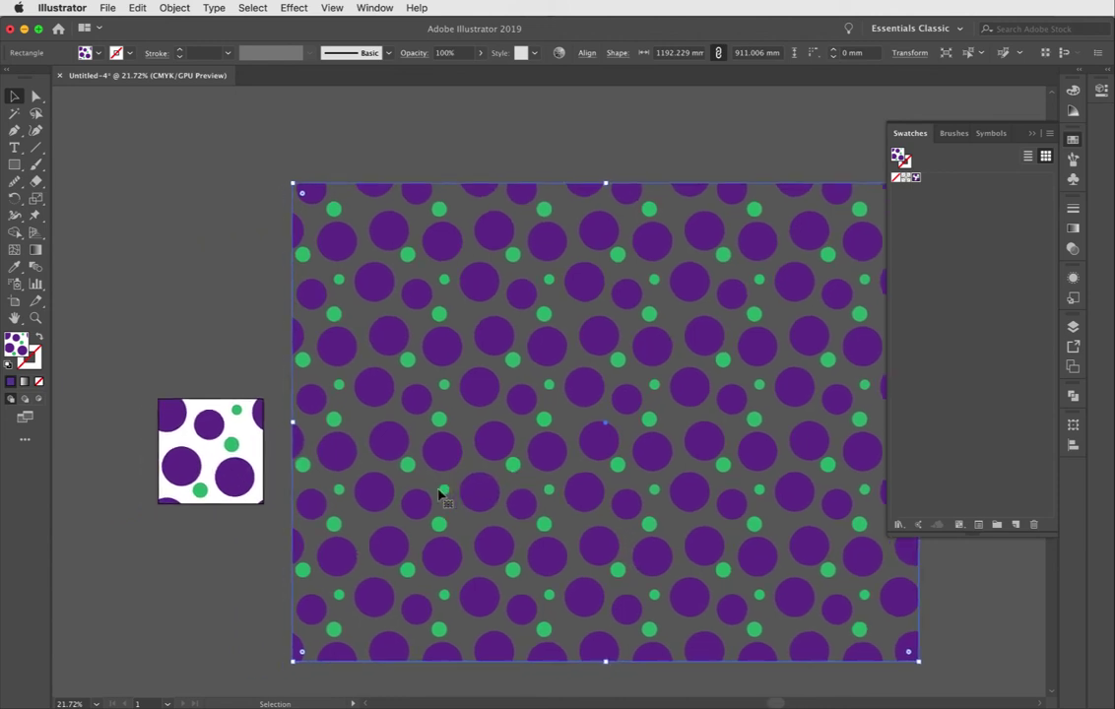
pyautogui.hscroll(-2, 439, 496)
pyautogui.scroll(-1, 439, 495)
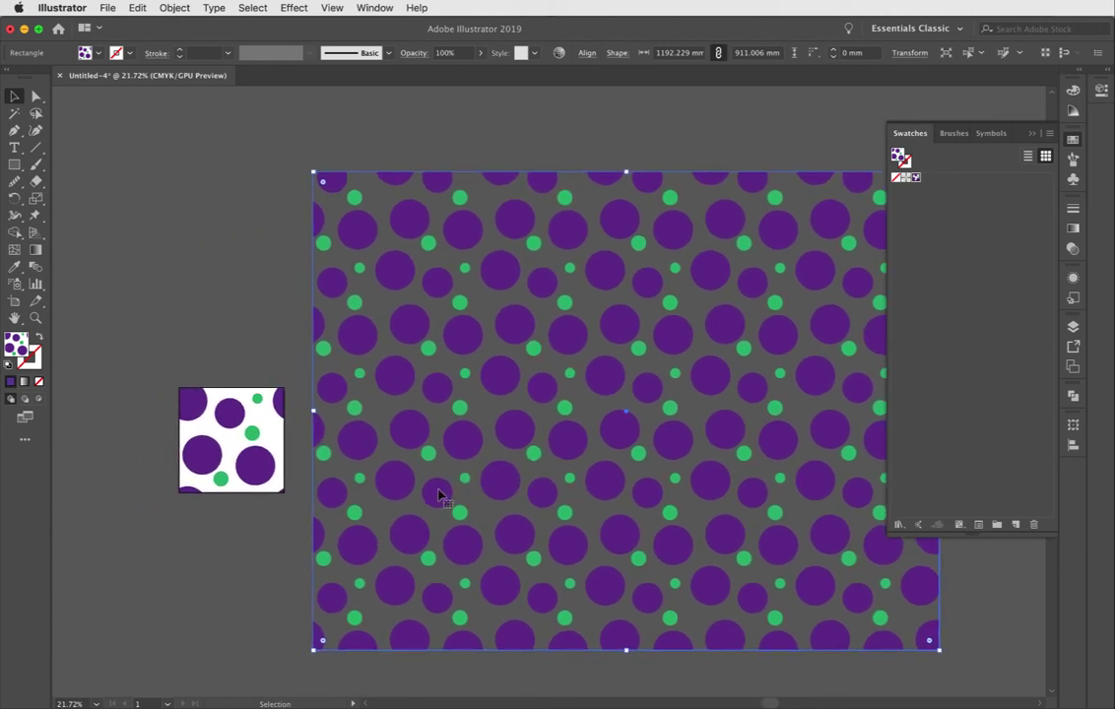
pyautogui.scroll(8, 197, 433)
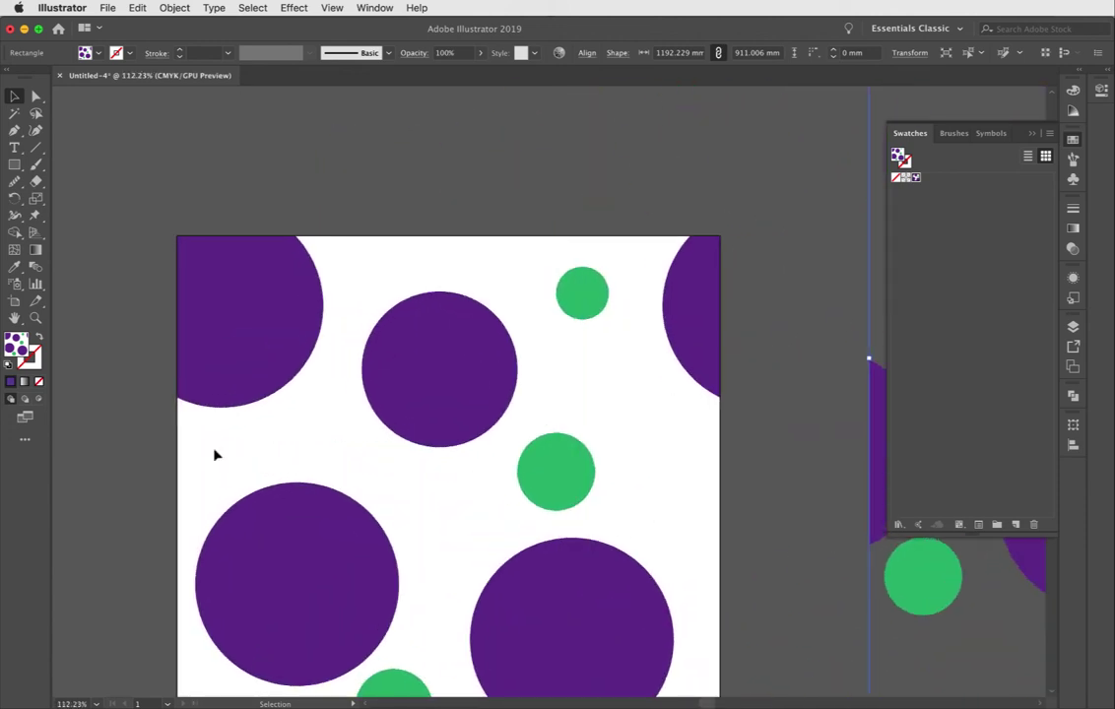
pyautogui.scroll(-5, 393, 477)
pyautogui.hscroll(1, 392, 477)
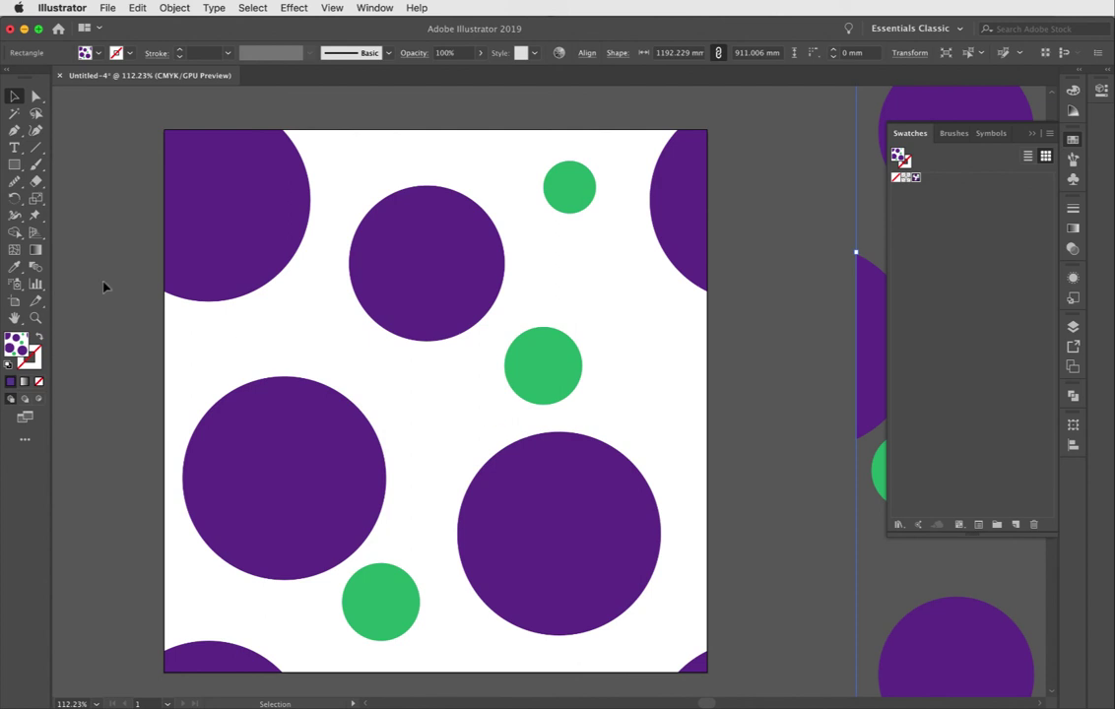
# Draw a short horizontal line on the tile with a dark red 5 pt stroke
pyautogui.click(768, 242)
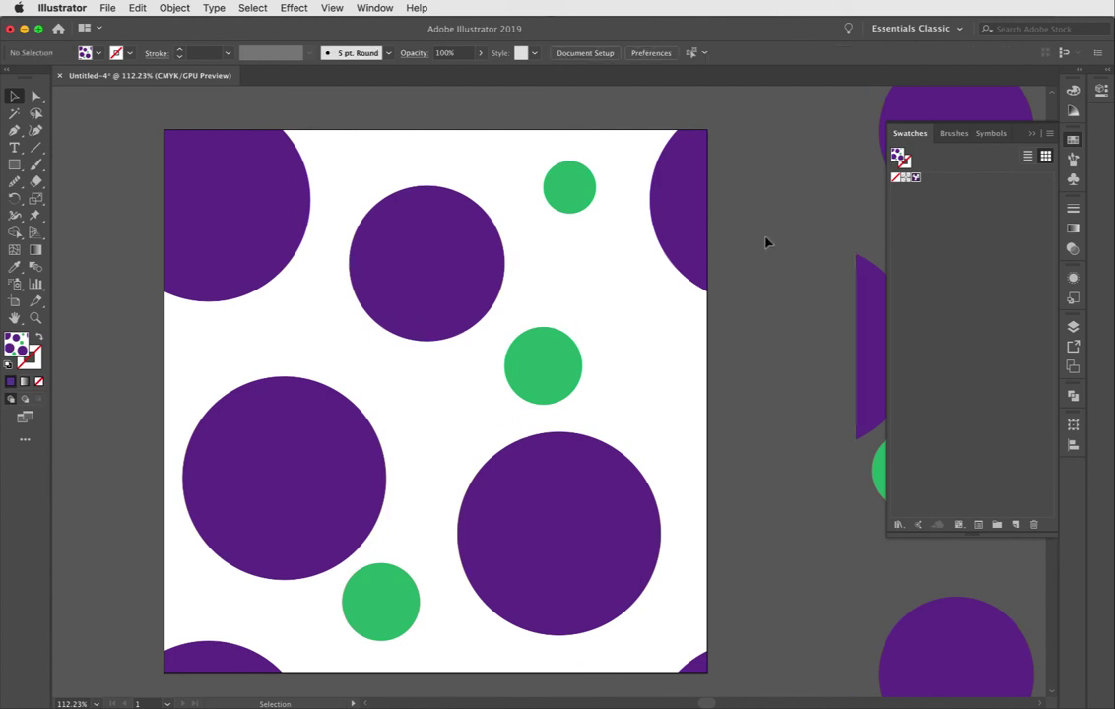
pyautogui.press('\\')
pyautogui.moveTo(234, 339); pyautogui.dragTo(356, 341)
pyautogui.click(904, 164)
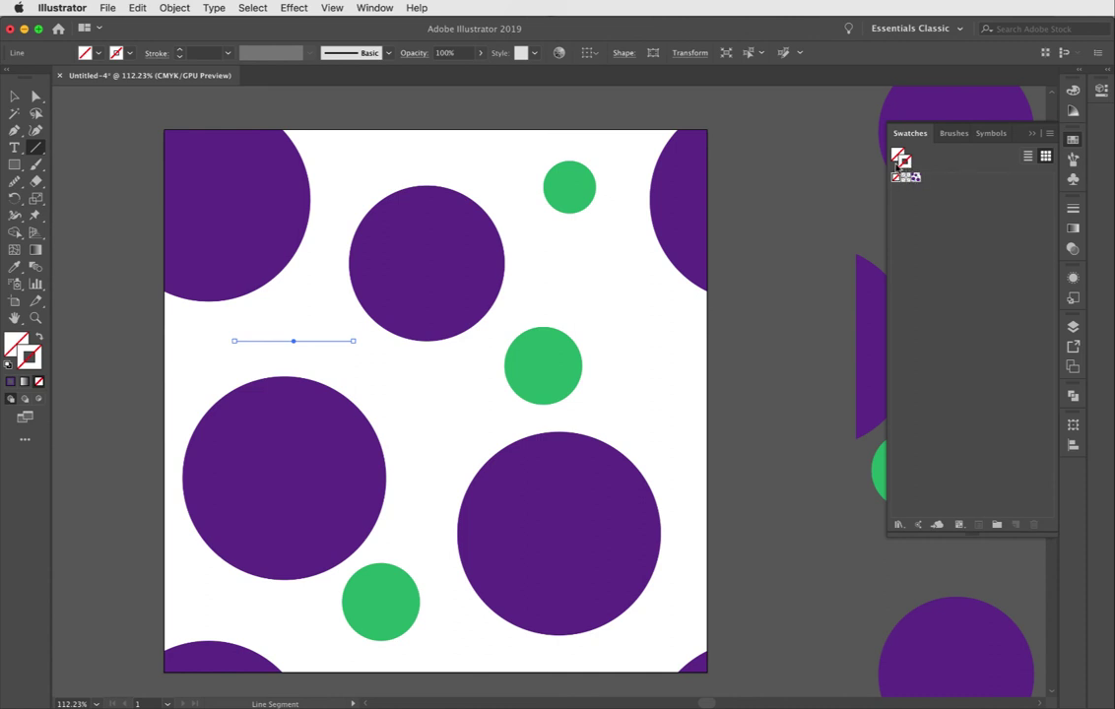
pyautogui.doubleClick(905, 165)
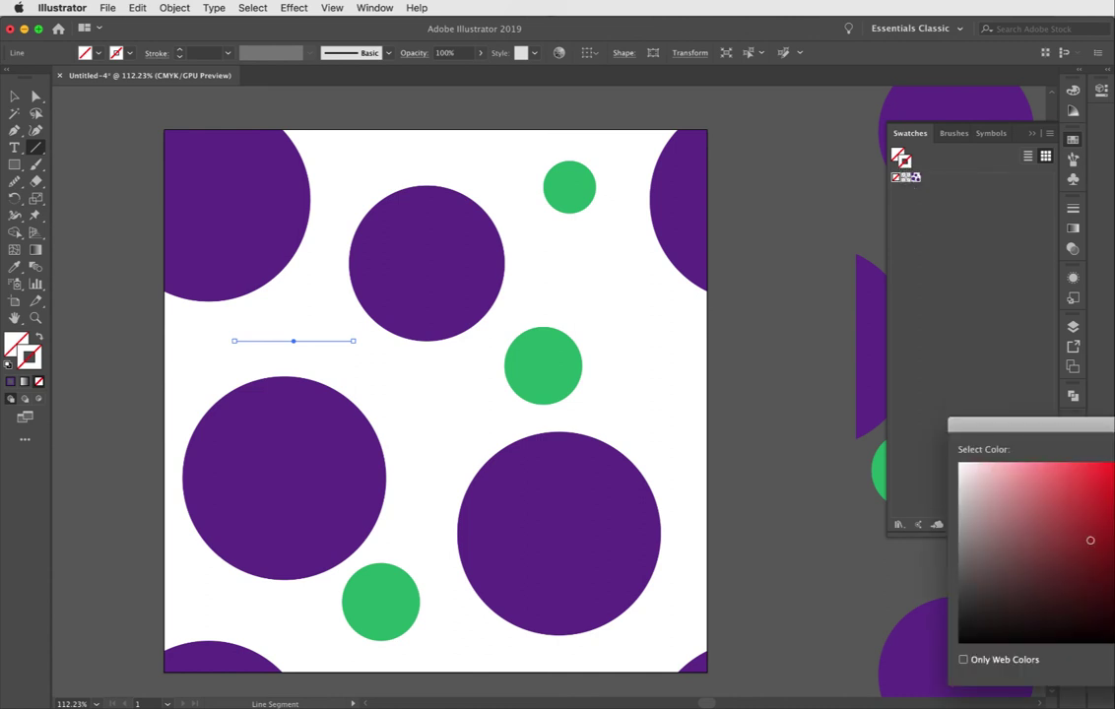
pyautogui.press('Return')
pyautogui.click(1072, 208)
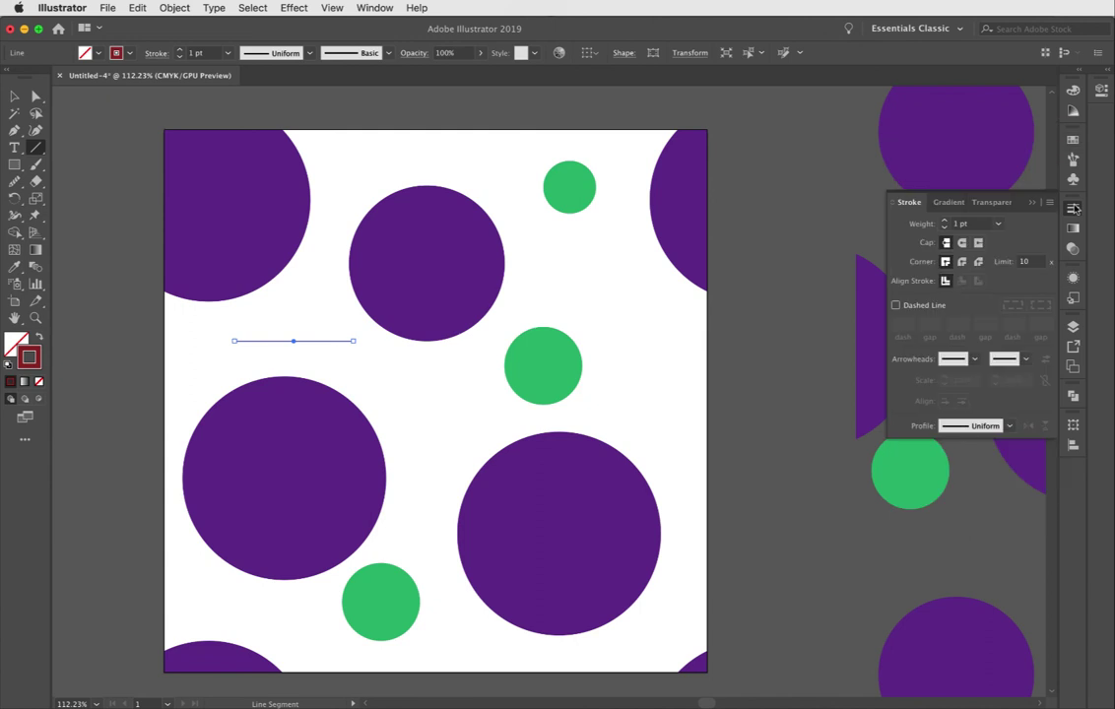
pyautogui.click(945, 220)
pyautogui.click(946, 220)
pyautogui.click(945, 221)
pyautogui.click(946, 223)
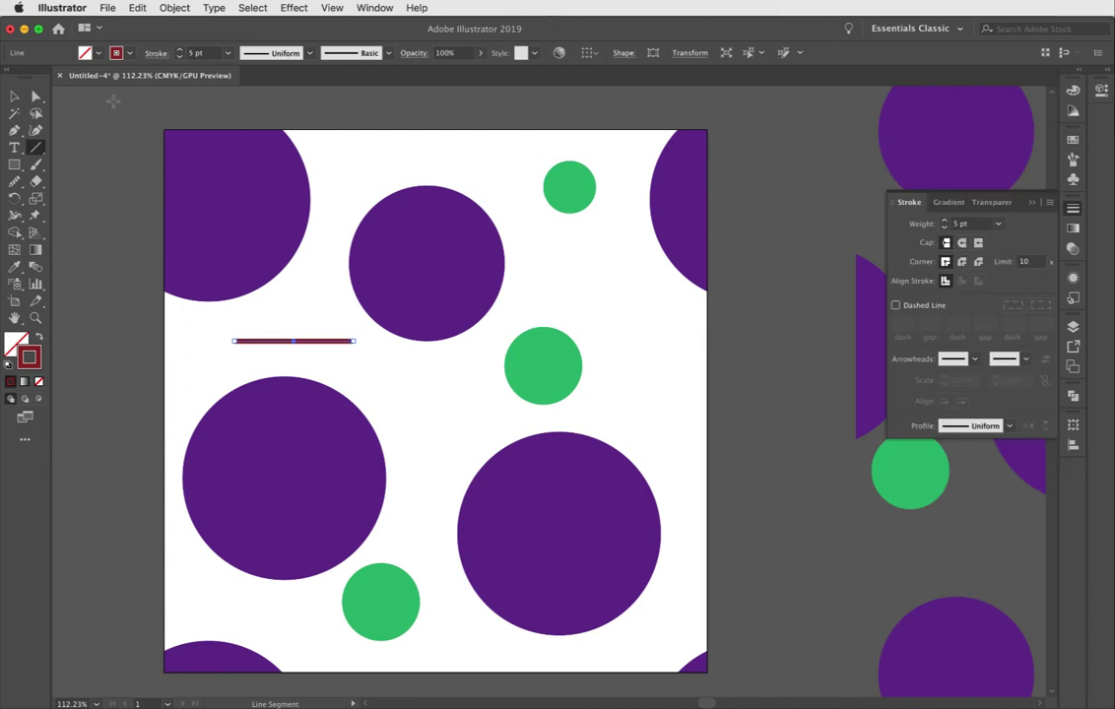
# Convert the red line into a filled bar with Object > Path > Outline Stroke
pyautogui.click(15, 95)
pyautogui.click(90, 337)
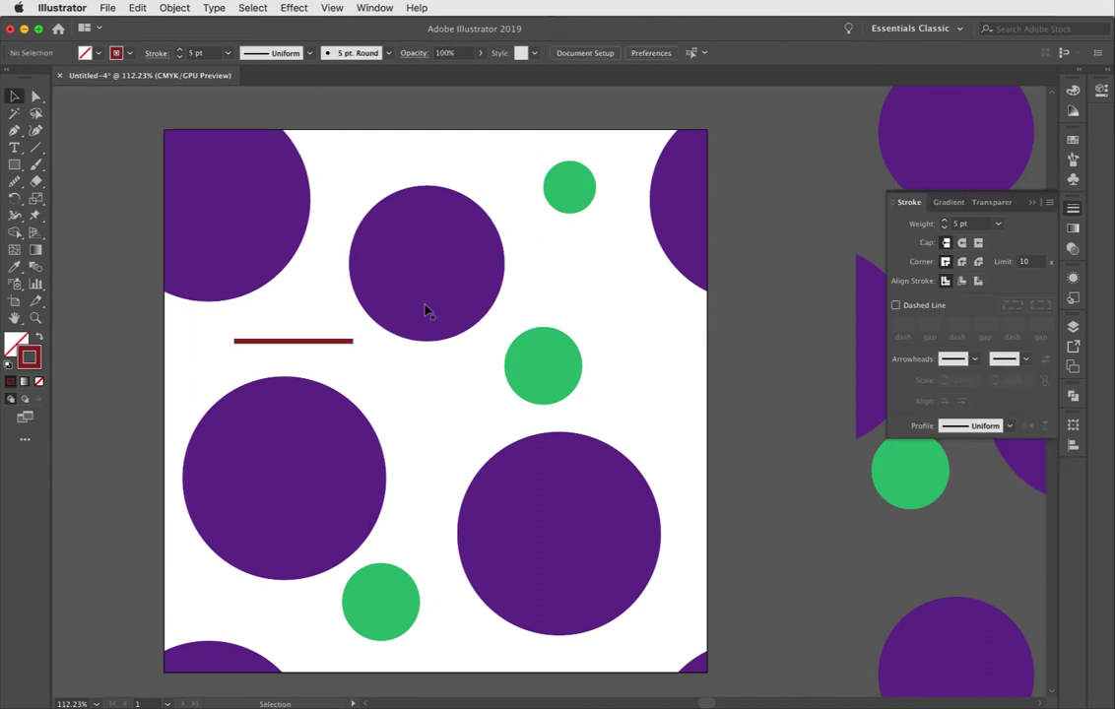
pyautogui.click(293, 343)
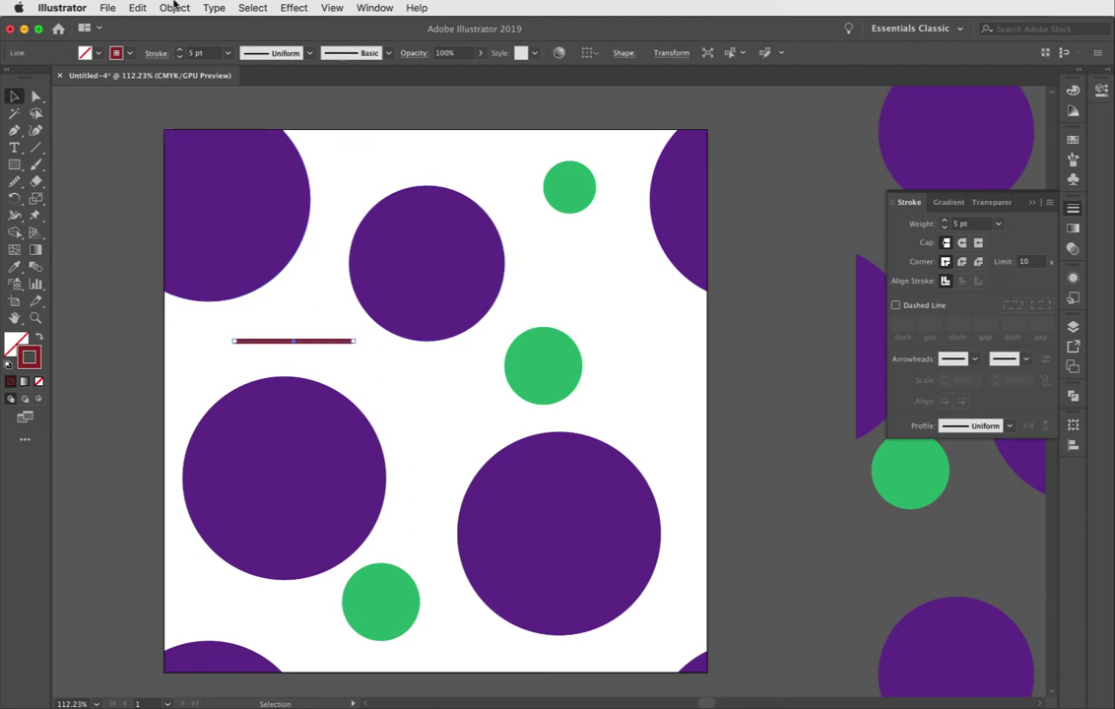
pyautogui.click(174, 7)
pyautogui.moveTo(181, 311)
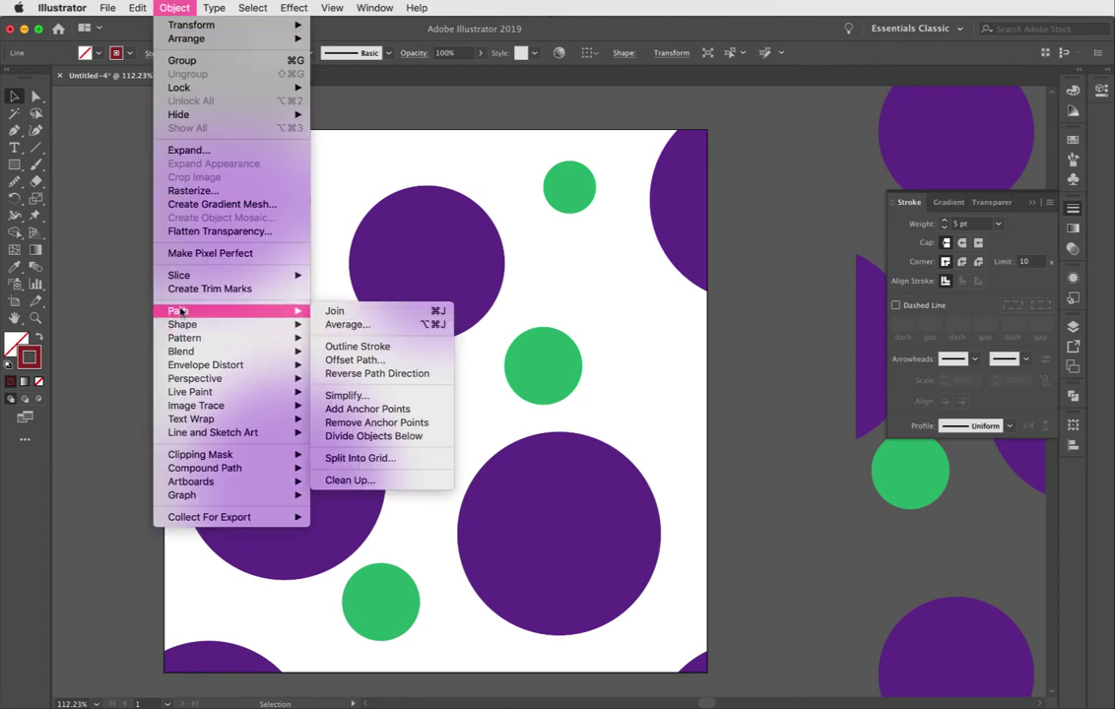
pyautogui.click(382, 347)
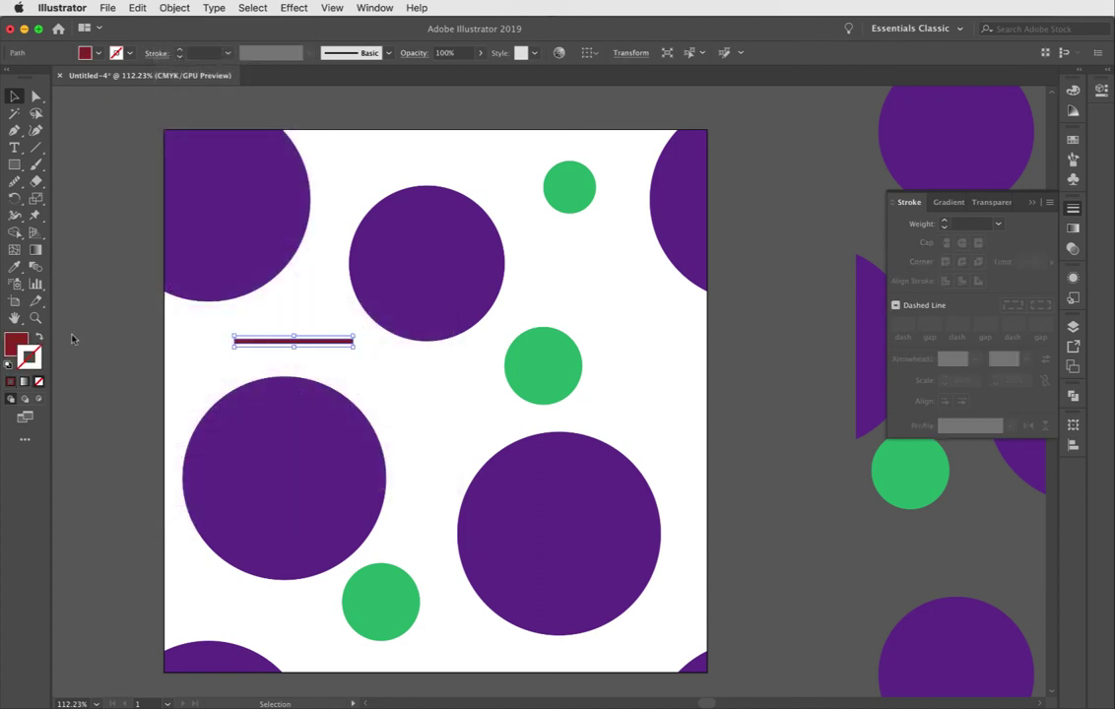
pyautogui.click(36, 317)
pyautogui.moveTo(202, 341); pyautogui.dragTo(222, 336)
pyautogui.click(350, 319)
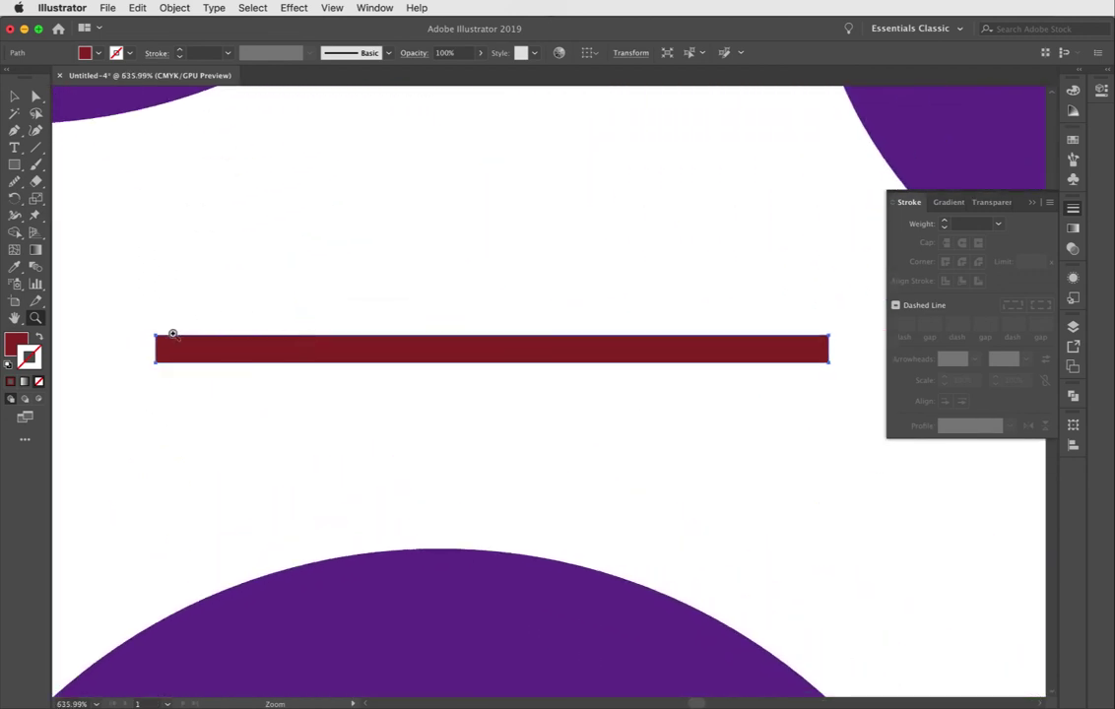
pyautogui.keyDown('alt'); pyautogui.click(503, 289); pyautogui.keyUp('alt')
pyautogui.keyDown('alt'); pyautogui.click(502, 289); pyautogui.keyUp('alt')
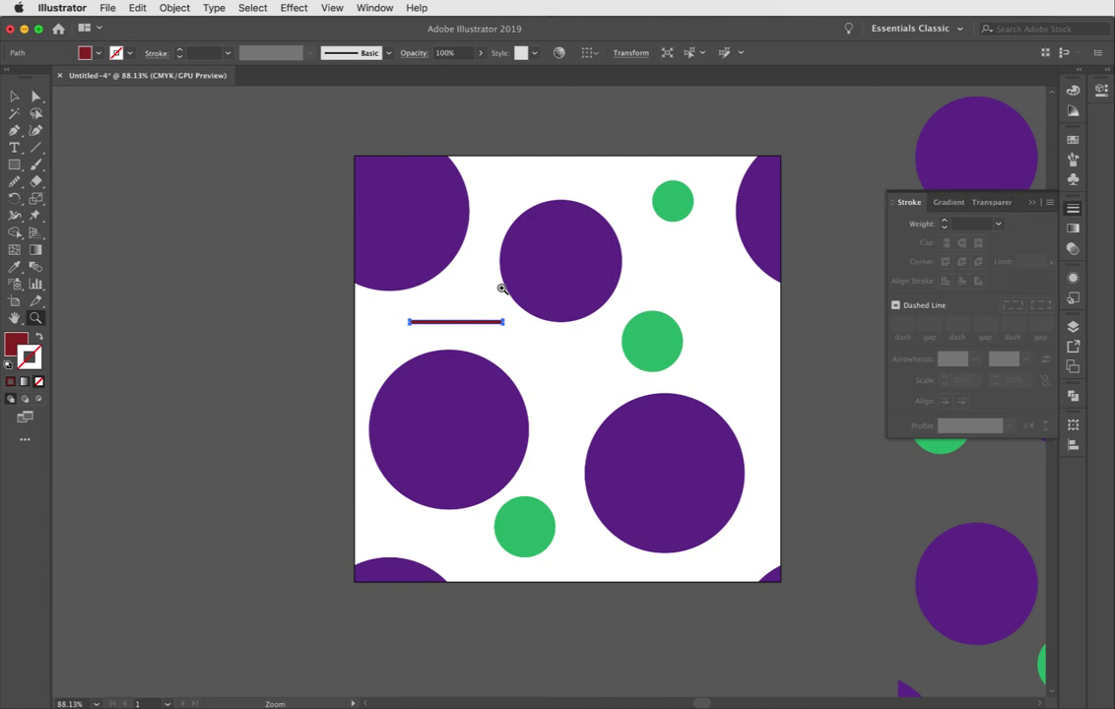
pyautogui.click(14, 95)
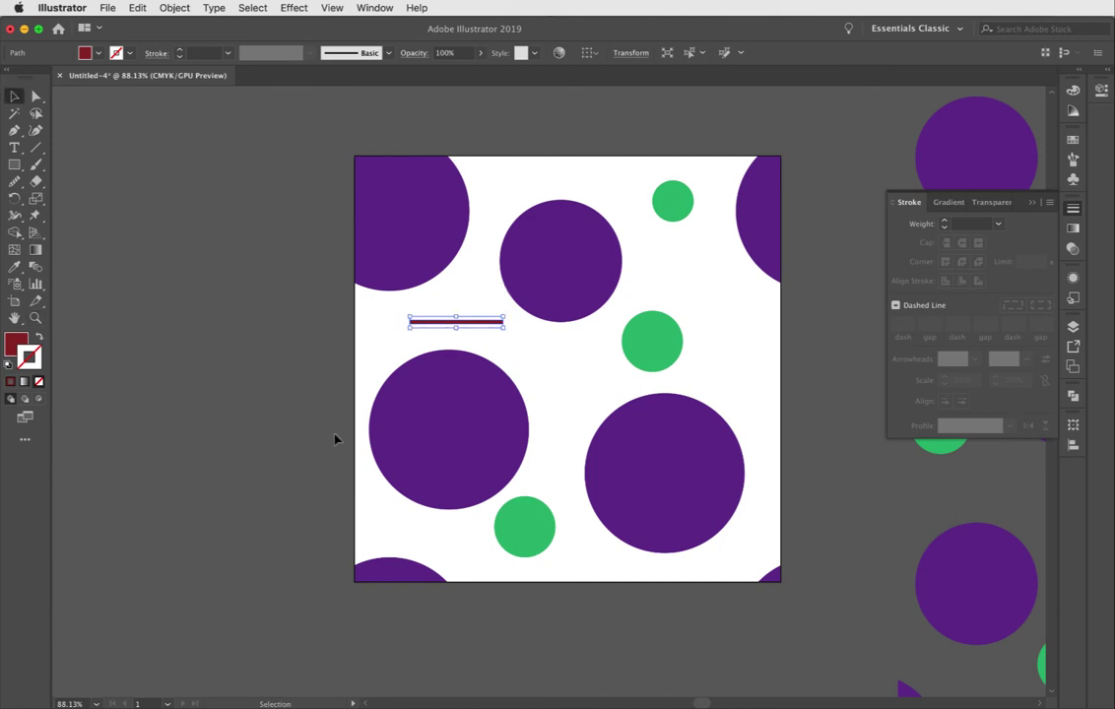